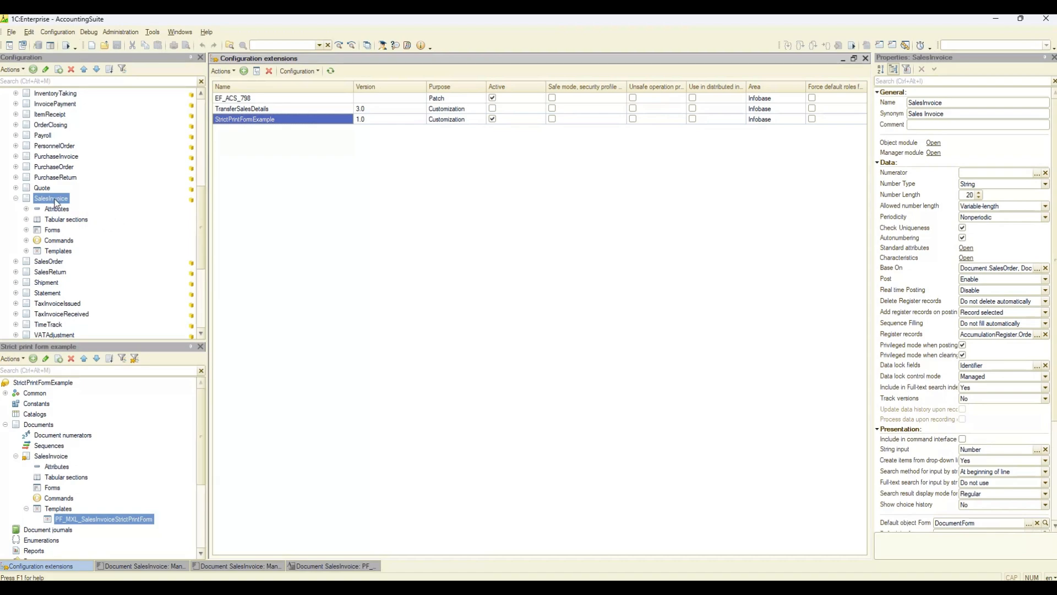
# Open the manager module of the SalesInvoice document in the main configuration
pyautogui.click(57, 201)
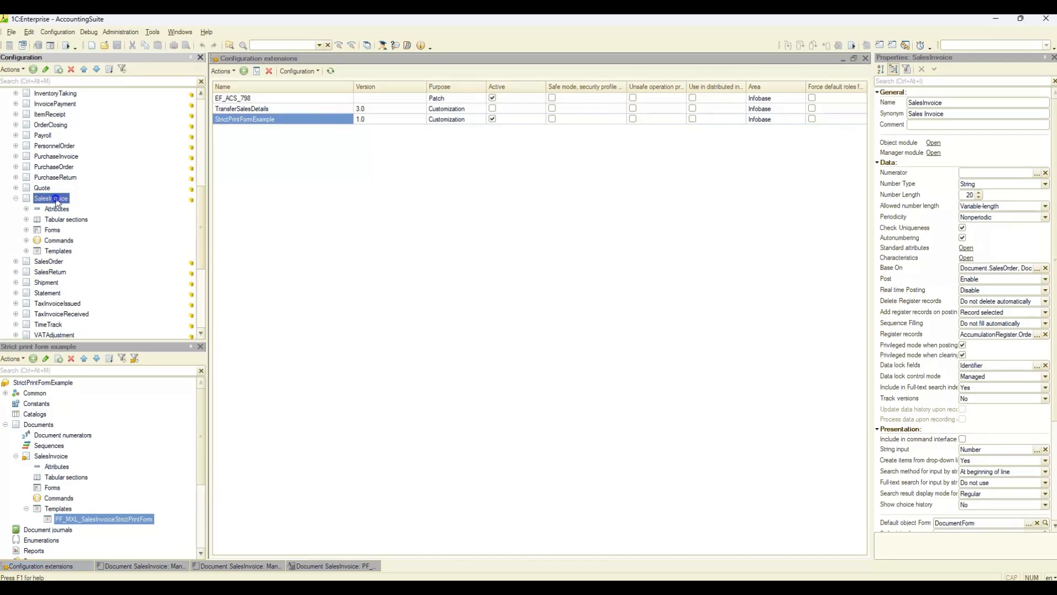
pyautogui.rightClick(57, 202)
pyautogui.click(111, 218)
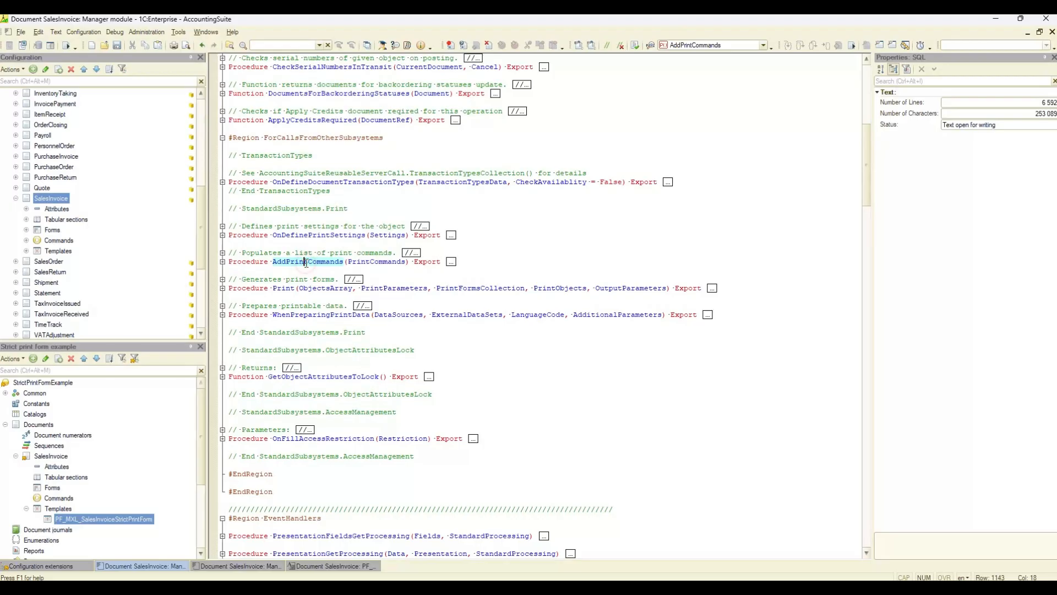
# View the call type options for adding the AddPrintCommands procedure to the extension, and cancel without adding it
pyautogui.click(289, 289)
pyautogui.click(312, 262)
pyautogui.rightClick(299, 263)
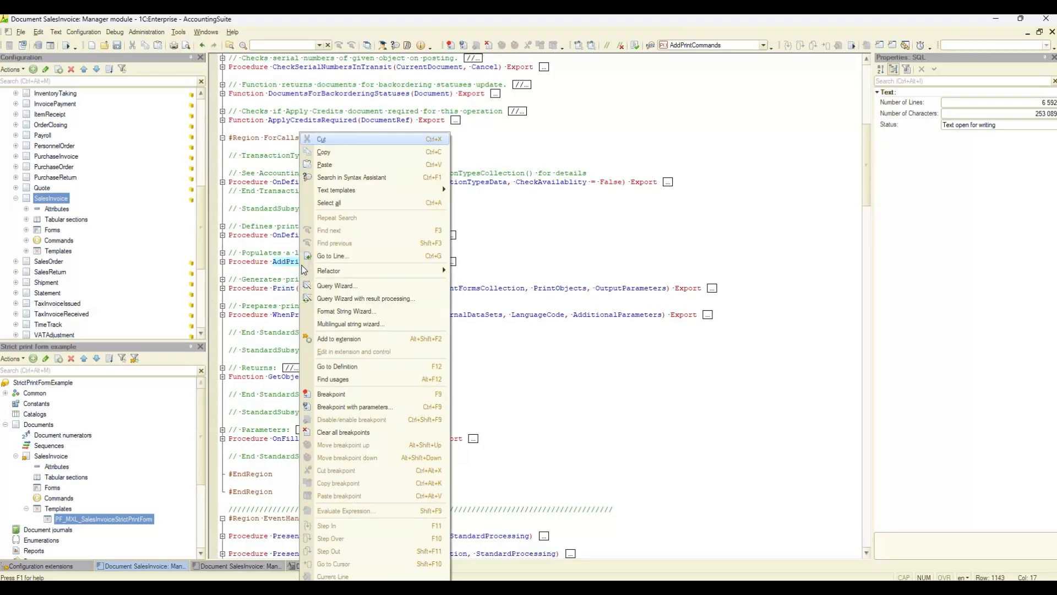
pyautogui.click(370, 342)
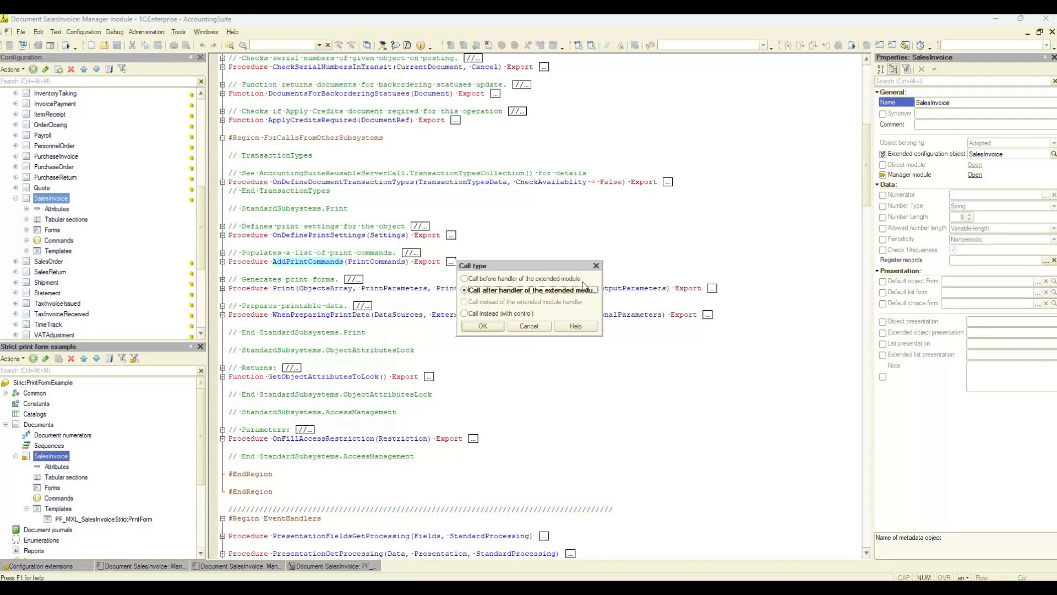
pyautogui.click(541, 327)
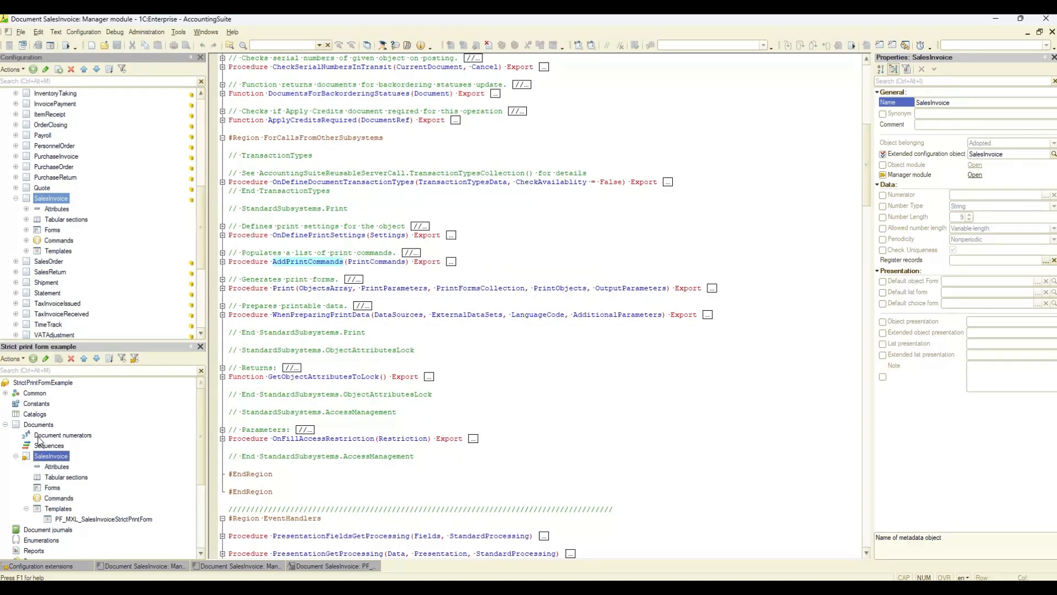
# Open the manager module of the extension's SalesInvoice document and expand its AddPrintCommands, Print and GetPrintForm code
pyautogui.rightClick(70, 460)
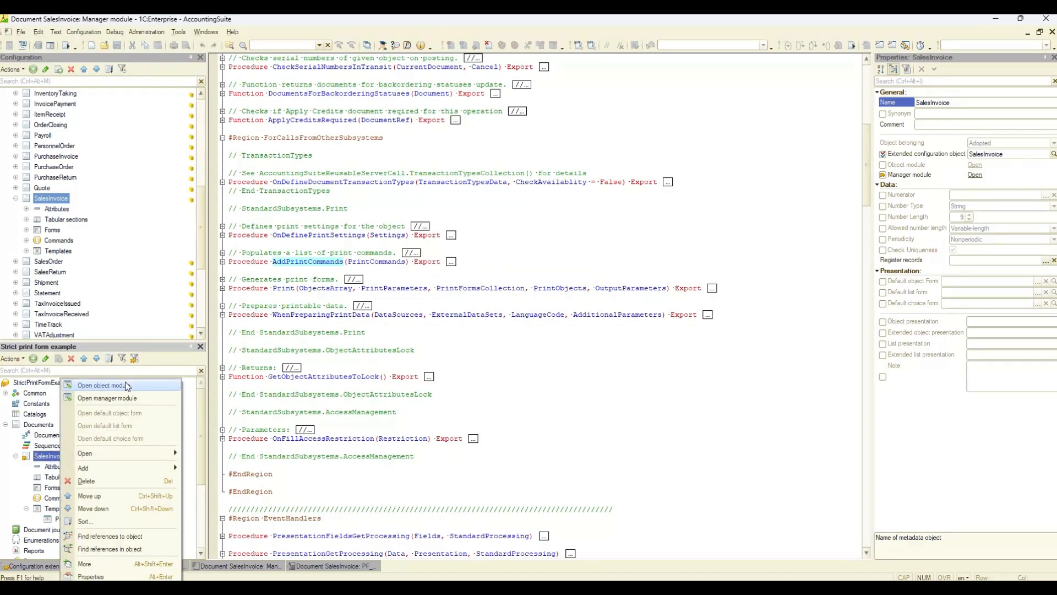
pyautogui.click(120, 398)
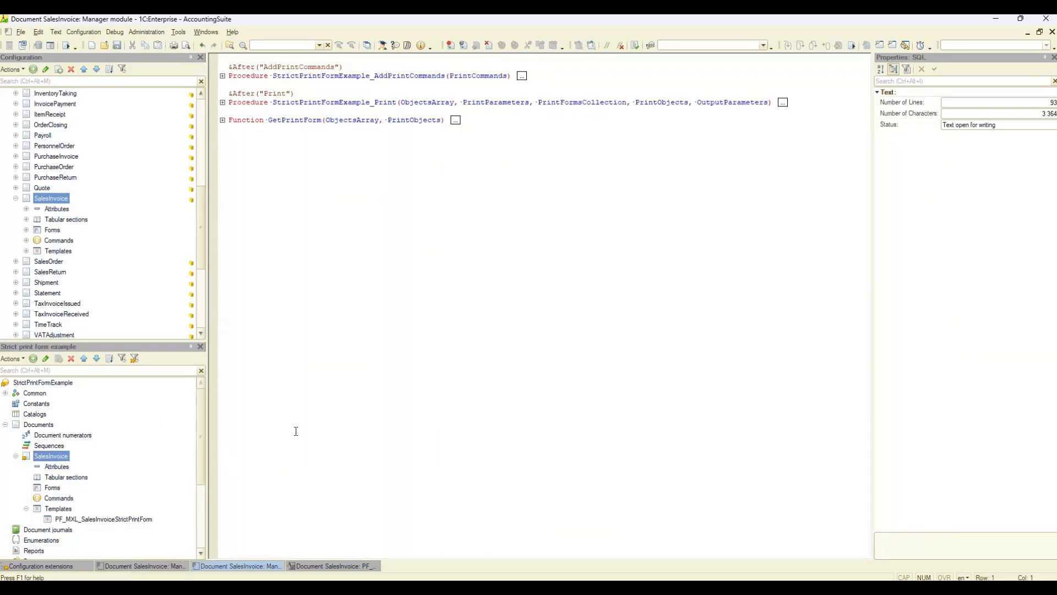
pyautogui.click(222, 75)
pyautogui.click(222, 155)
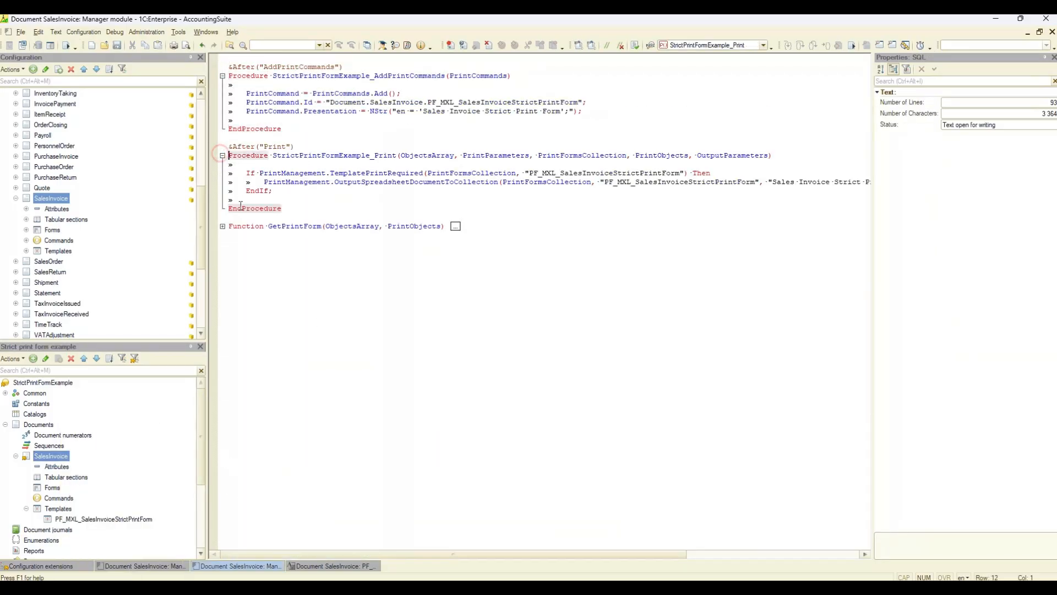
pyautogui.click(222, 226)
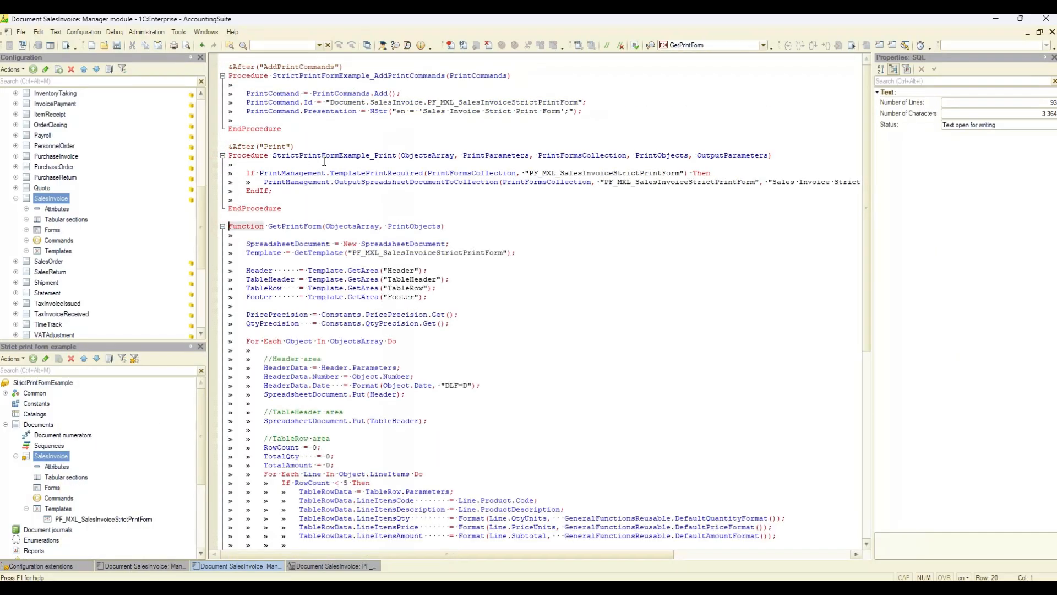
# Examine the code inside the extension's AddPrintCommands and Print procedures, collapsing each one after reviewing it
pyautogui.moveTo(584, 111); pyautogui.dragTo(245, 97)
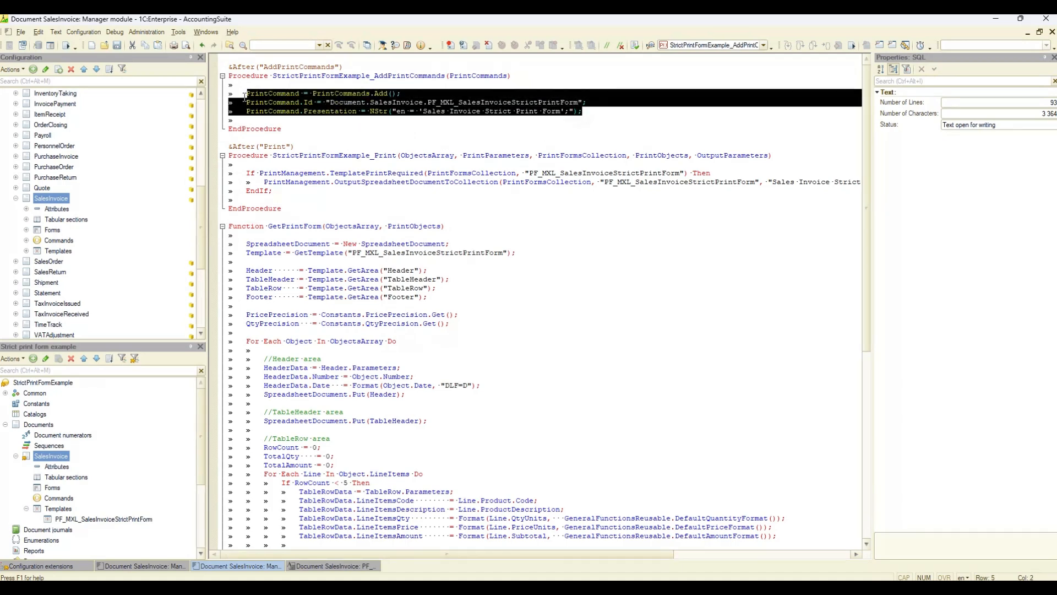
pyautogui.click(223, 76)
pyautogui.moveTo(248, 120); pyautogui.dragTo(275, 137)
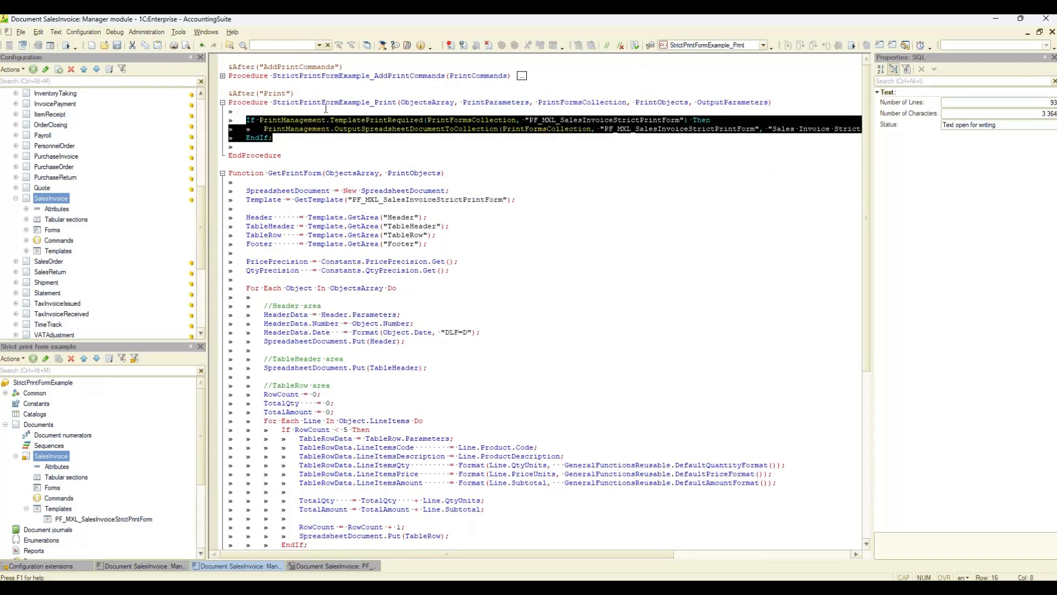
pyautogui.click(222, 103)
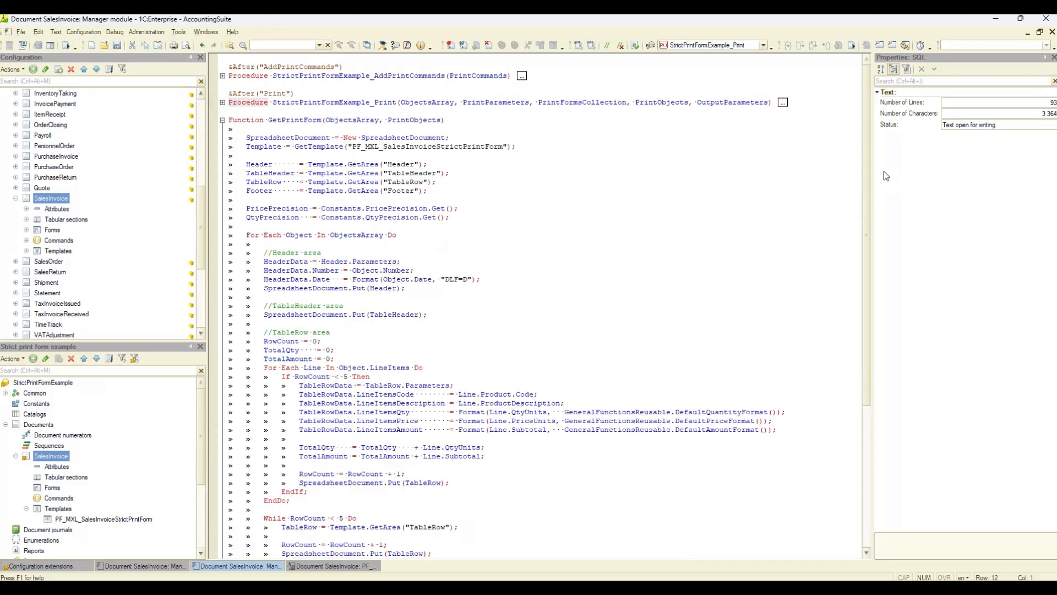
# Read through the GetPrintForm function, and open the extension's PF_MXL_SalesInvoiceStrictPrintForm template
pyautogui.click(290, 117)
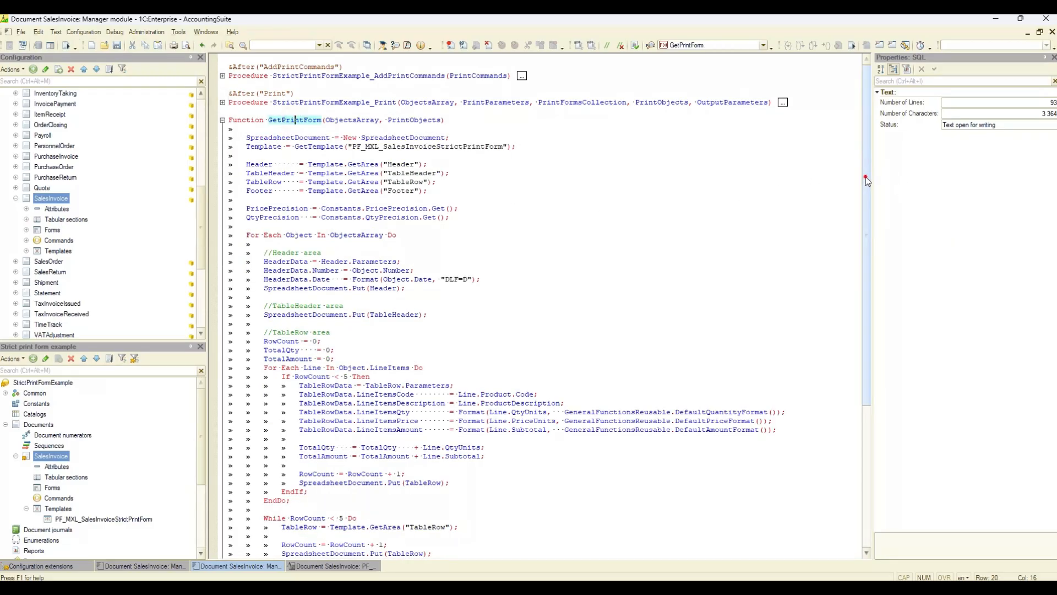
pyautogui.scroll(-4, 854, 255)
pyautogui.scroll(-4, 853, 254)
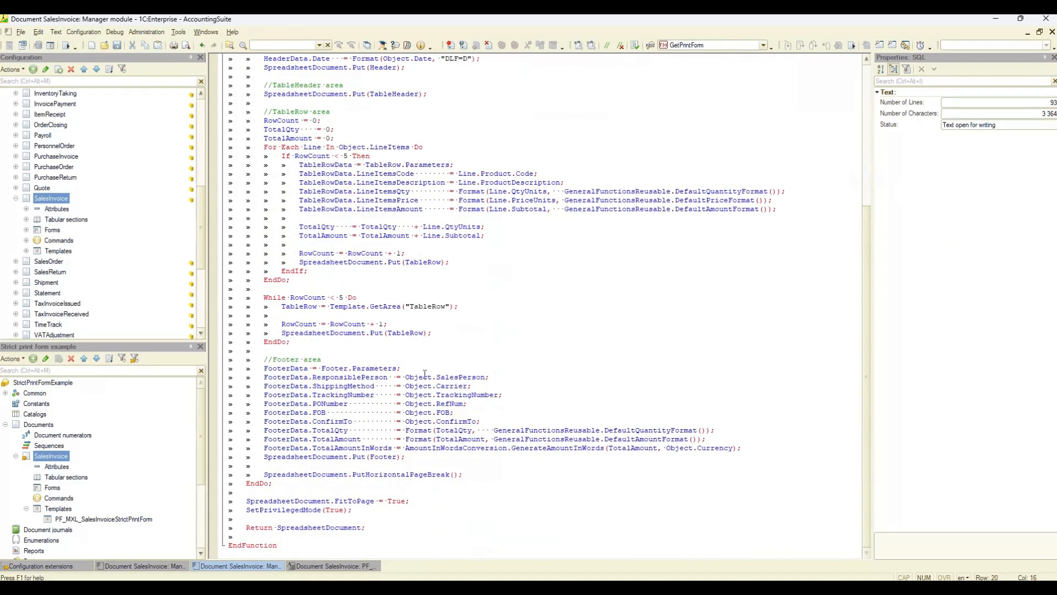
pyautogui.scroll(7, 419, 262)
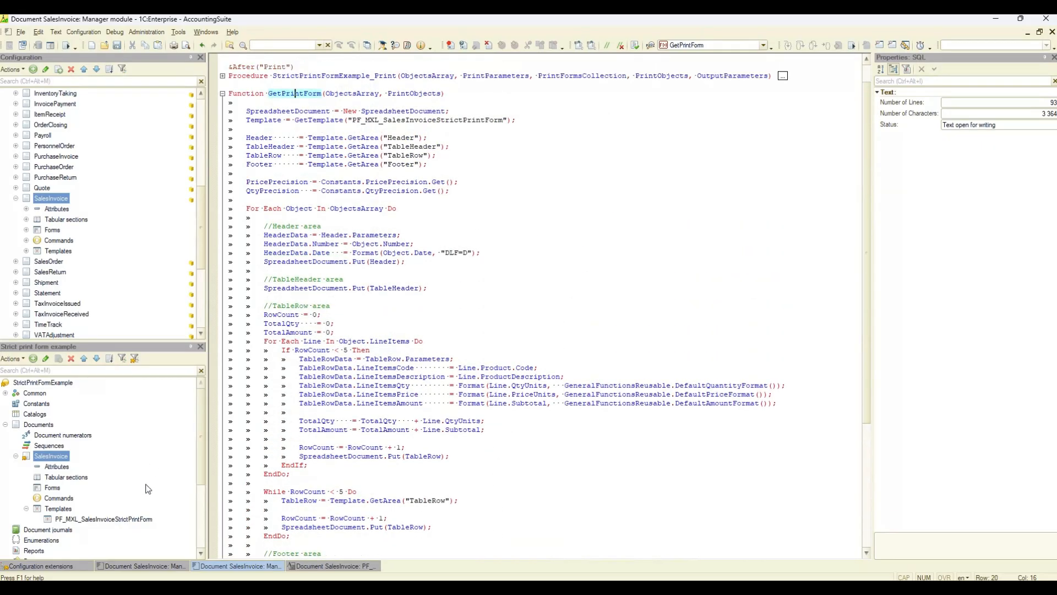
pyautogui.doubleClick(137, 520)
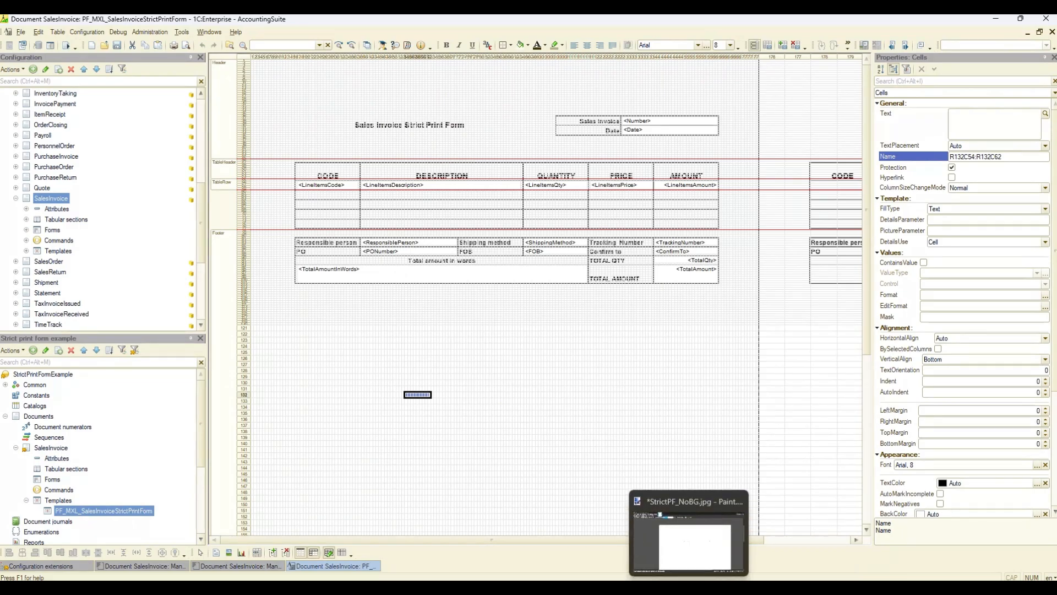
# Switch to Paint.NET and erase the white background inside the five empty CODE column cells of StrictPF_NoBG.jpg
pyautogui.click(689, 589)
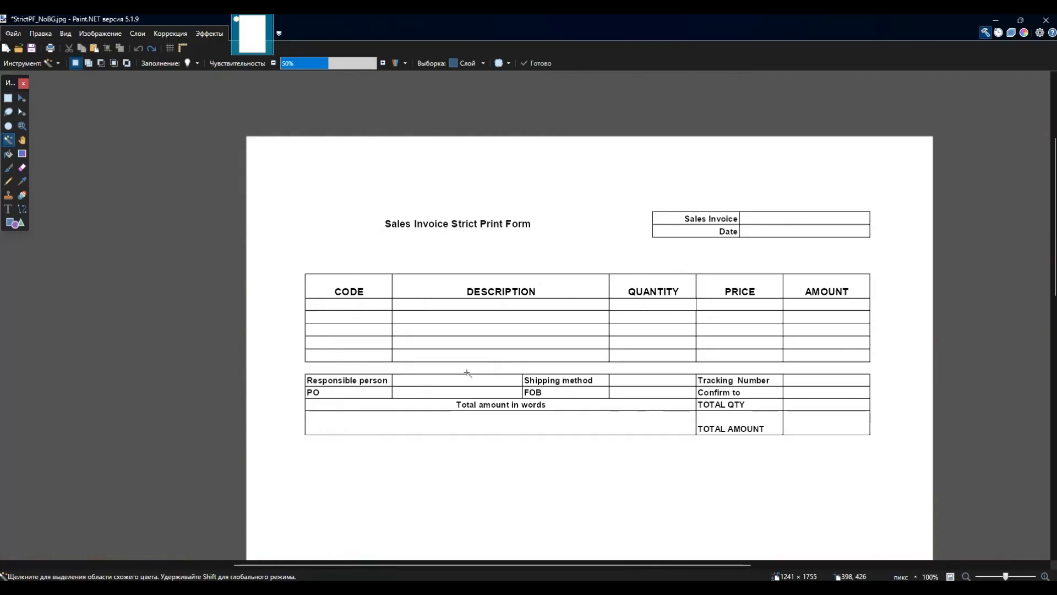
pyautogui.click(356, 304)
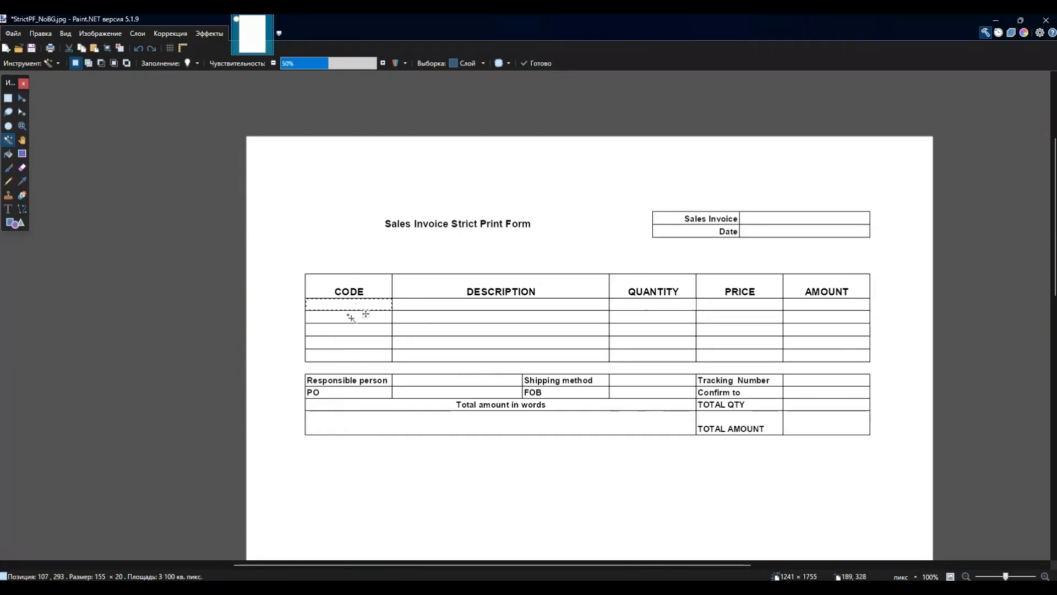
pyautogui.keyDown('ctrl'); pyautogui.click(350, 316); pyautogui.keyUp('ctrl')
pyautogui.keyDown('ctrl'); pyautogui.click(349, 330); pyautogui.keyUp('ctrl')
pyautogui.keyDown('ctrl'); pyautogui.click(349, 343); pyautogui.keyUp('ctrl')
pyautogui.keyDown('ctrl'); pyautogui.click(349, 356); pyautogui.keyUp('ctrl')
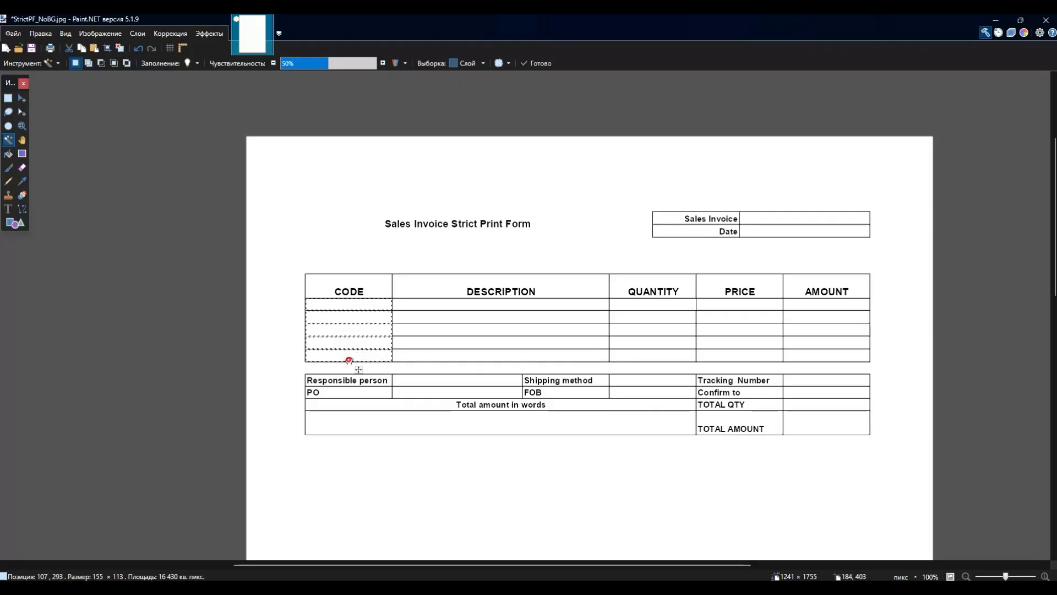
pyautogui.press('Delete')
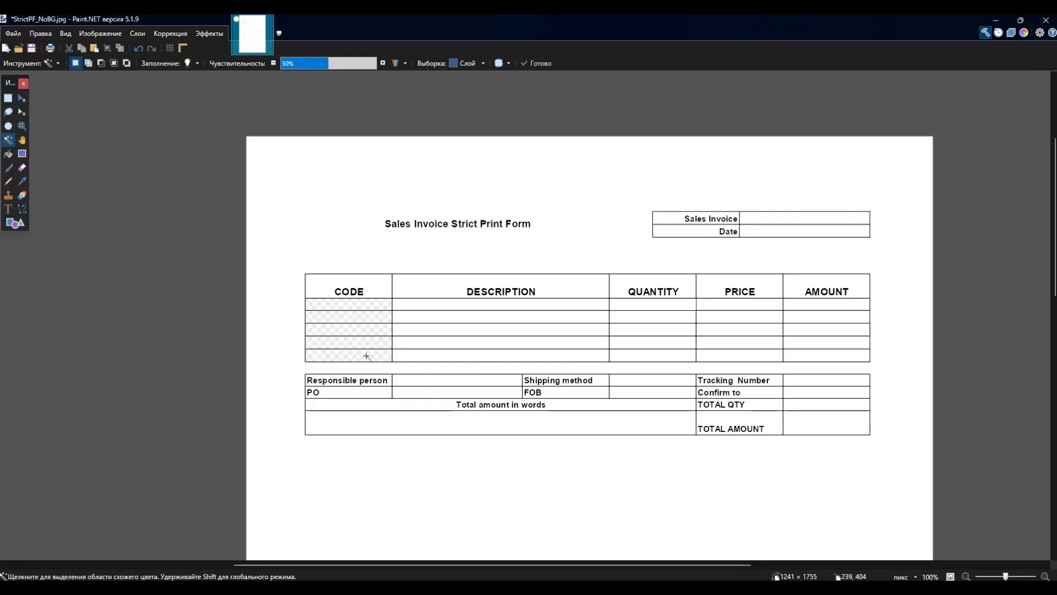
# Switch back to the 1C:Enterprise template editor and display the template's Spreadsheet document properties
pyautogui.moveTo(616, 588)
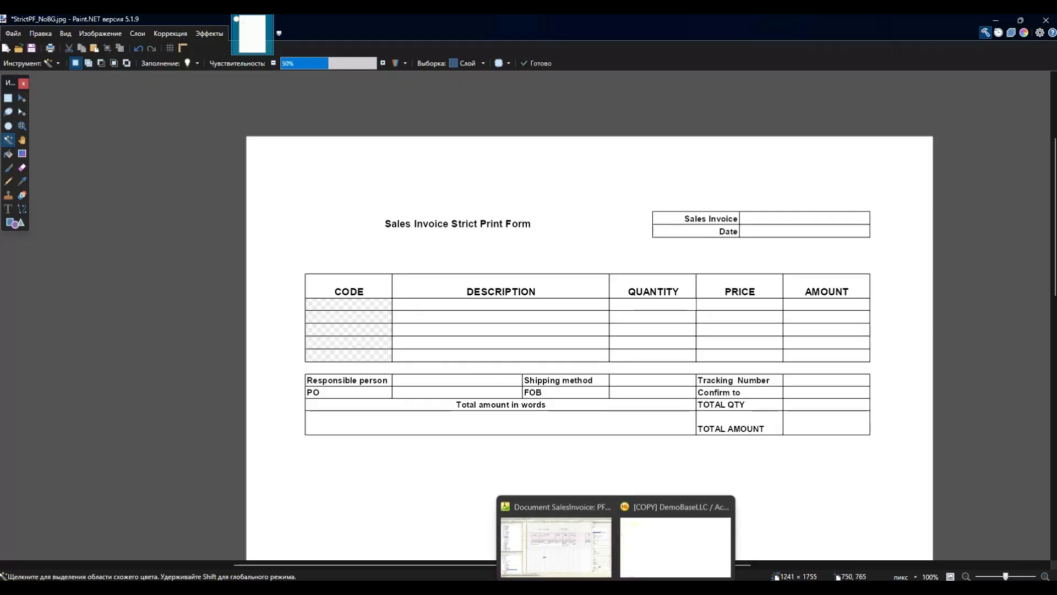
pyautogui.click(556, 542)
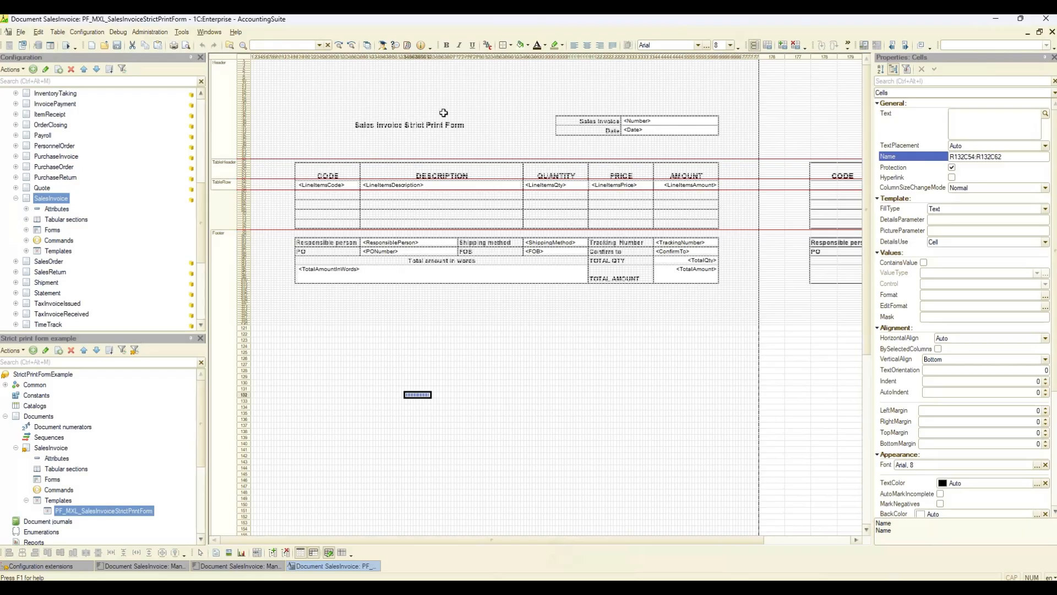
pyautogui.click(464, 89)
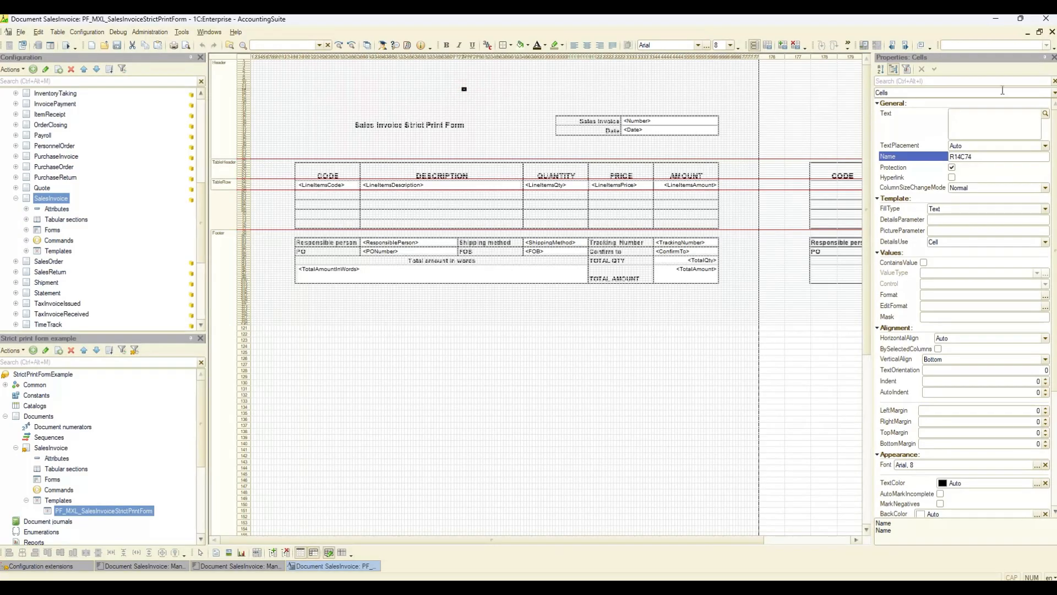
pyautogui.click(1055, 92)
pyautogui.click(974, 112)
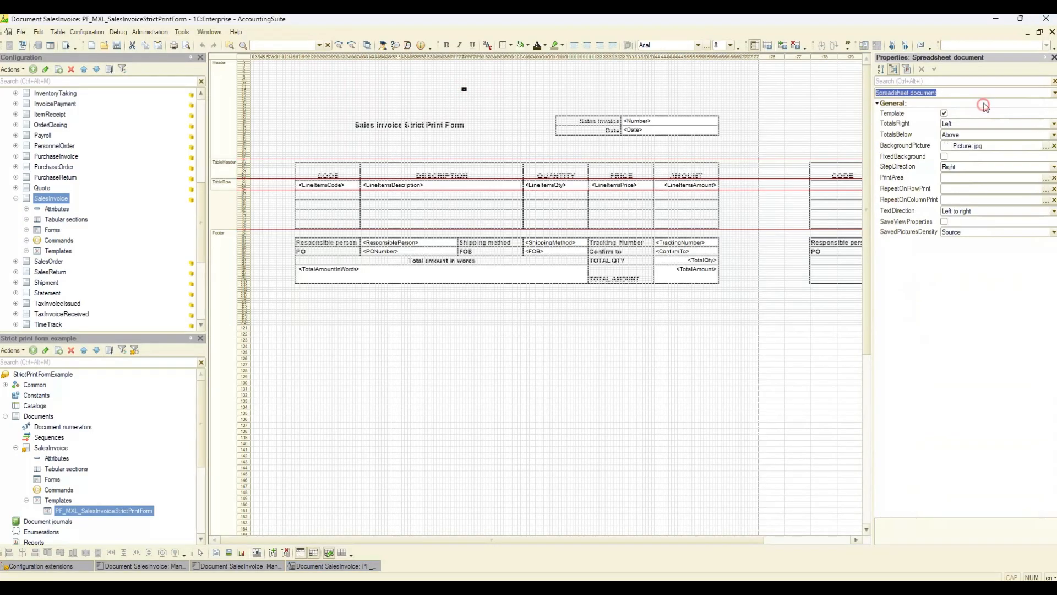
# View the picture selection for the template's BackgroundPicture property, and close it without choosing another picture
pyautogui.click(905, 149)
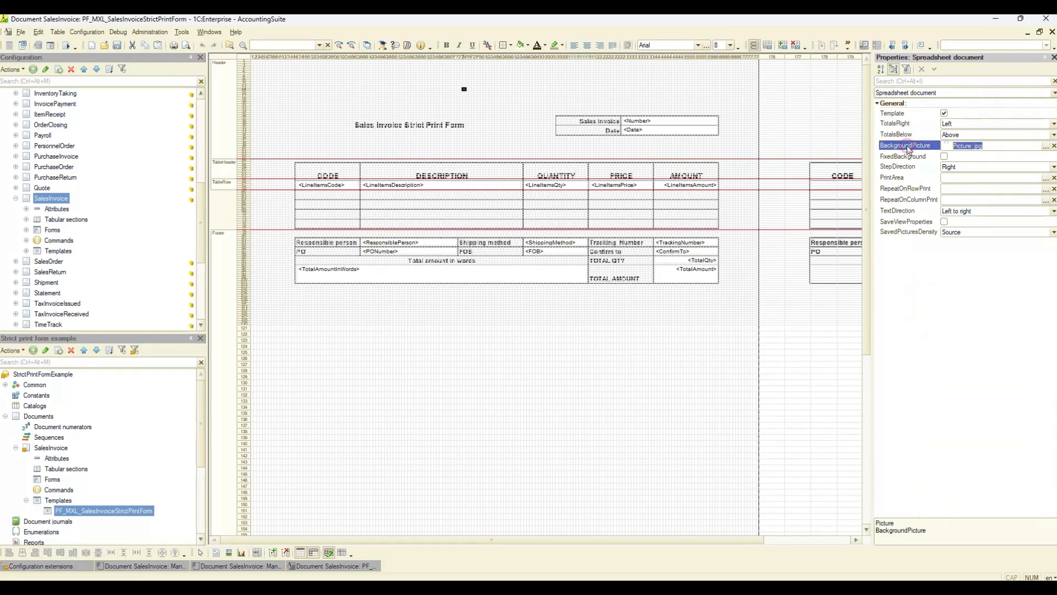
pyautogui.click(1045, 146)
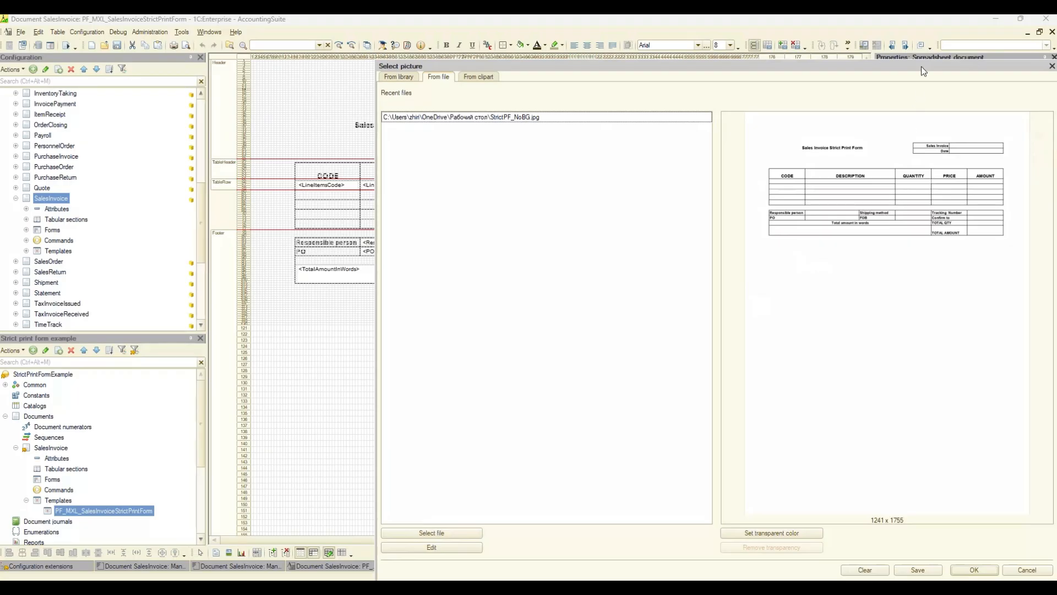
pyautogui.moveTo(921, 67); pyautogui.dragTo(847, 65)
pyautogui.click(977, 64)
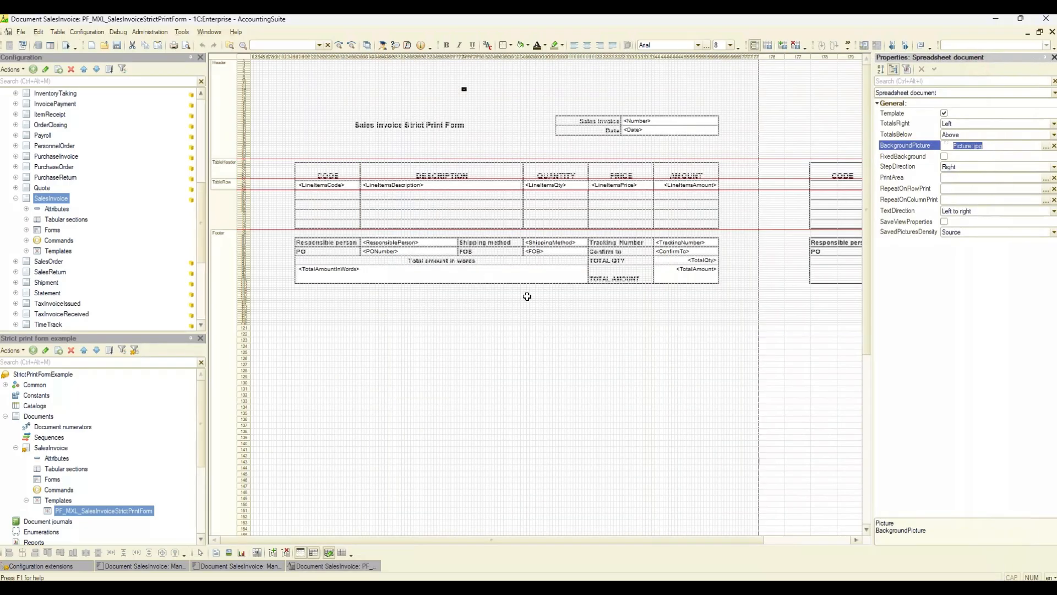
# Select the template's columns up to column 196, check their column width setting, and dismiss the dialog
pyautogui.scroll(2, 331, 127)
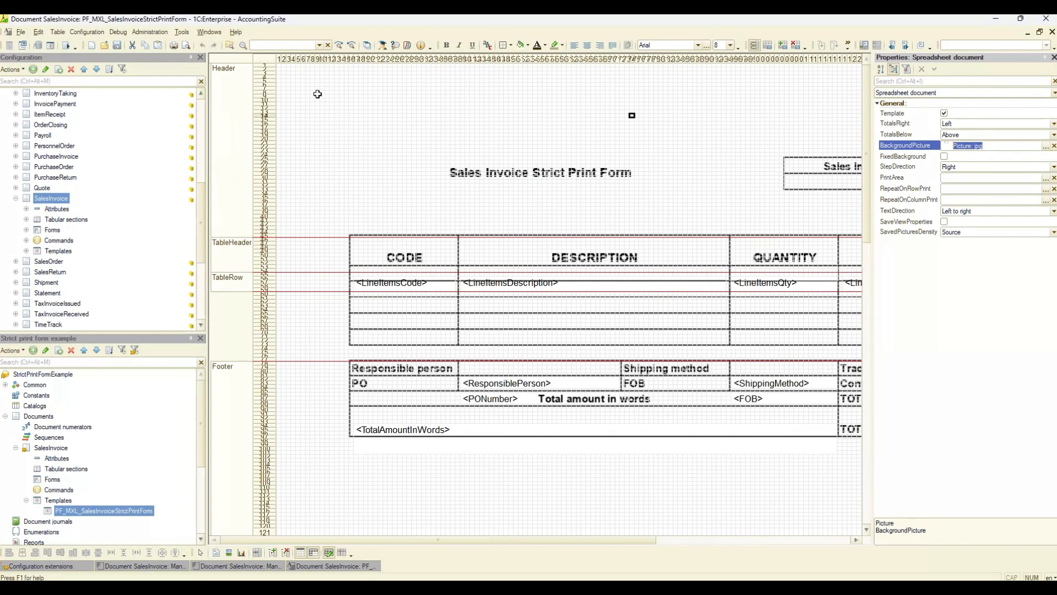
pyautogui.scroll(2, 316, 94)
pyautogui.moveTo(355, 63); pyautogui.dragTo(619, 63)
pyautogui.rightClick(619, 63)
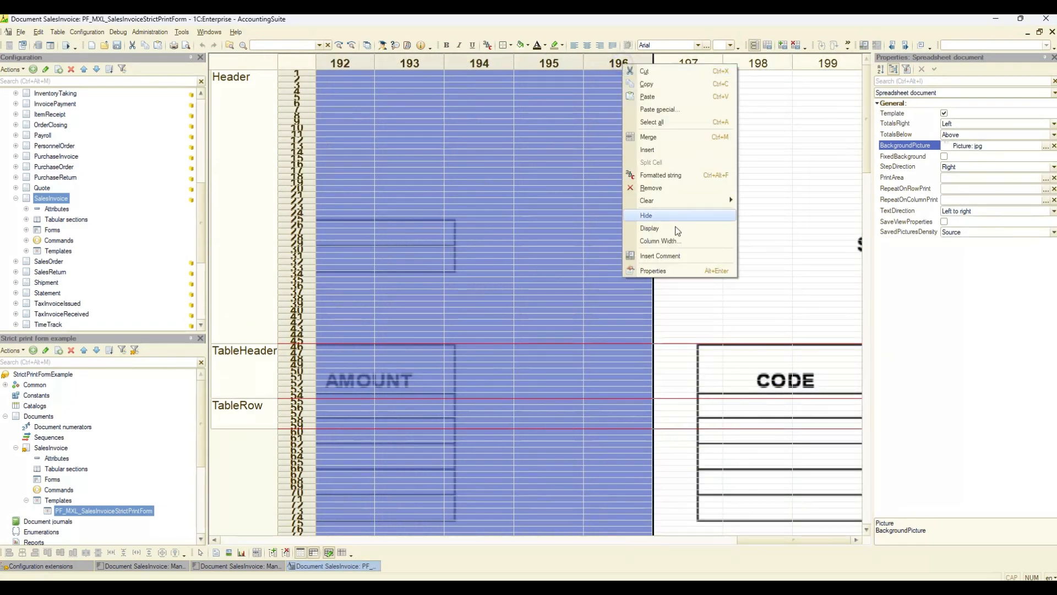
pyautogui.click(683, 242)
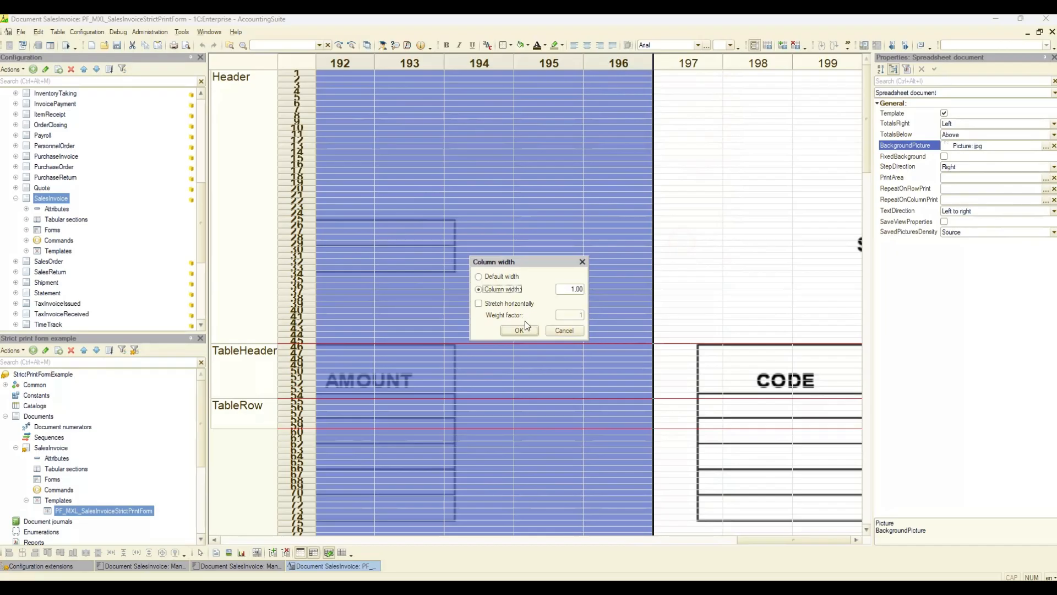
pyautogui.click(582, 261)
# Select template rows 1 to 69, check their row height setting, dismiss the dialog and clear the row selection
pyautogui.moveTo(776, 542); pyautogui.dragTo(251, 542)
pyautogui.click(321, 92)
pyautogui.click(300, 72)
pyautogui.moveTo(300, 72); pyautogui.dragTo(300, 488)
pyautogui.rightClick(302, 490)
pyautogui.click(352, 472)
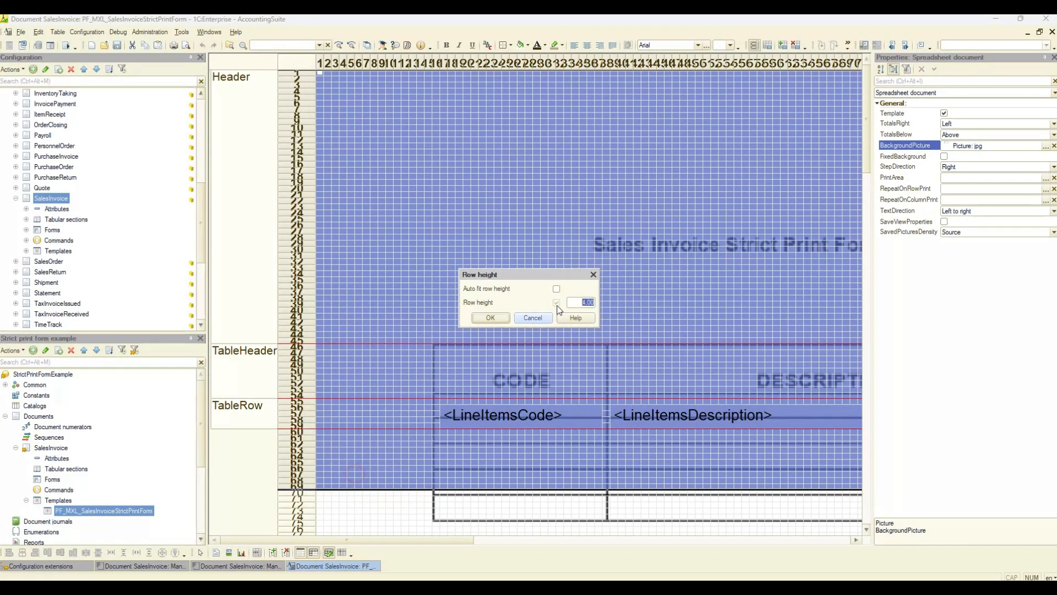
pyautogui.click(593, 275)
pyautogui.click(581, 294)
pyautogui.scroll(-4, 589, 280)
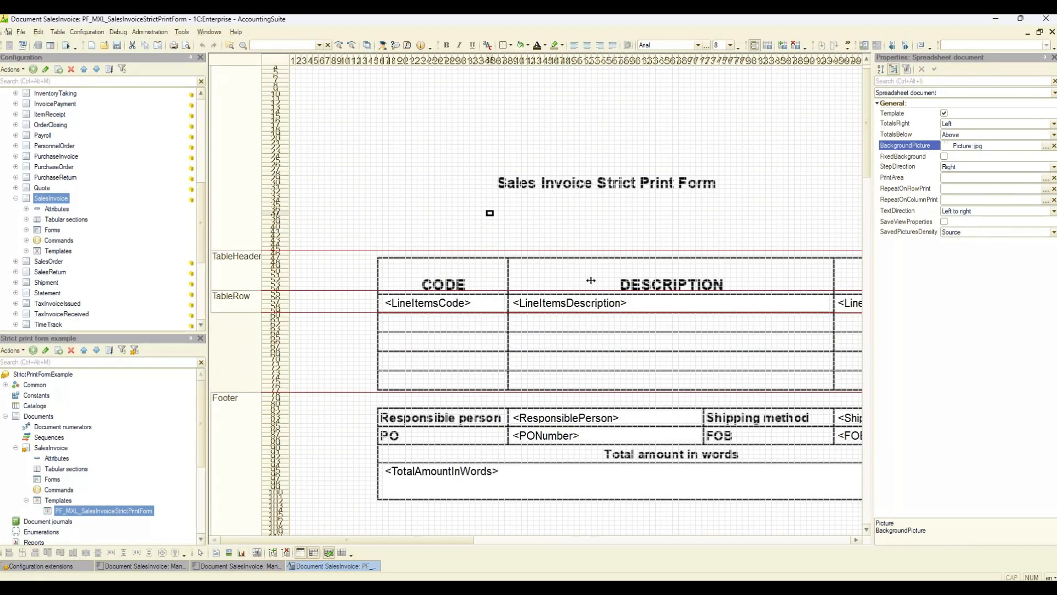
pyautogui.scroll(-2, 590, 279)
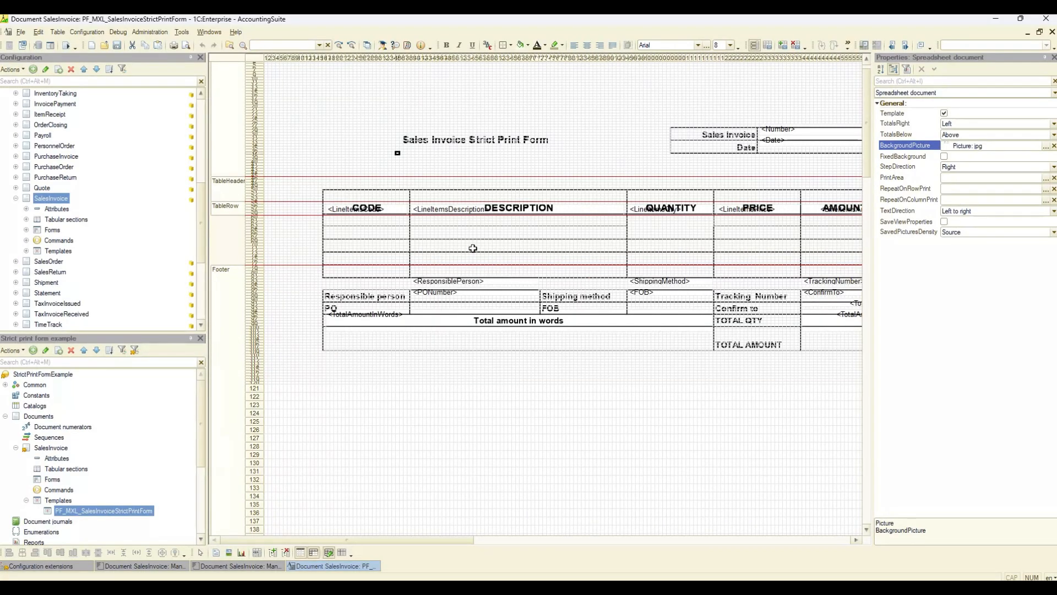
pyautogui.scroll(-2, 442, 247)
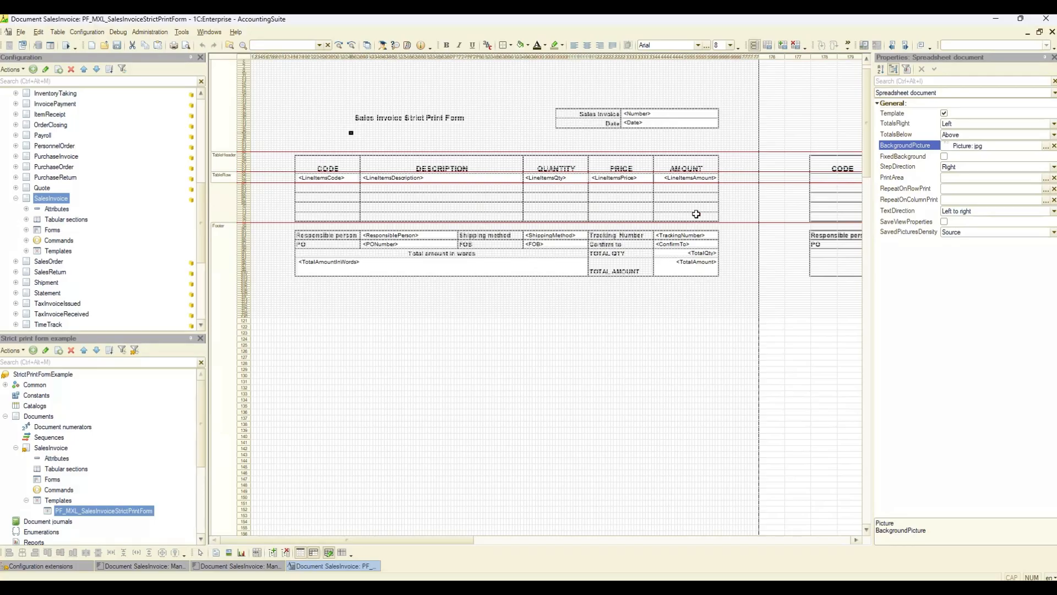
pyautogui.scroll(1, 762, 226)
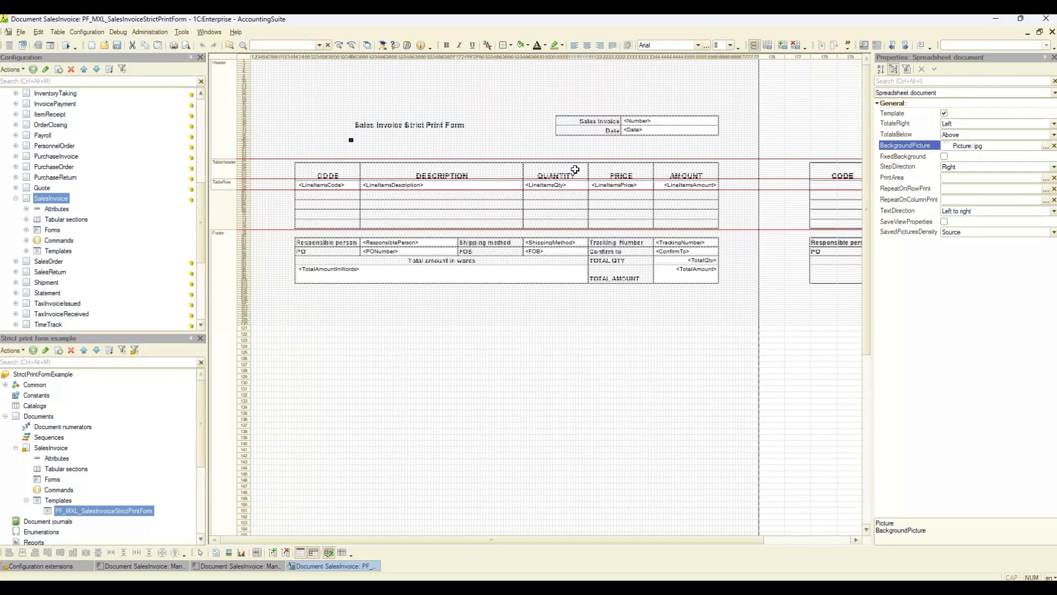
# Remove the last four narrow template columns beyond the AMOUNT column, just before the wide columns begin
pyautogui.scroll(4, 804, 153)
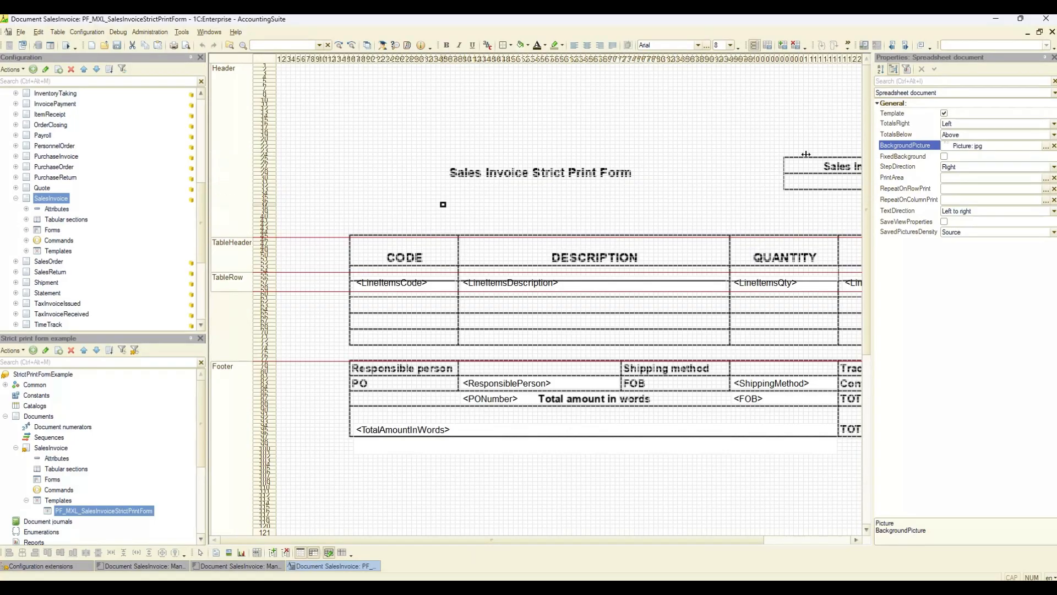
pyautogui.moveTo(604, 541); pyautogui.dragTo(808, 485)
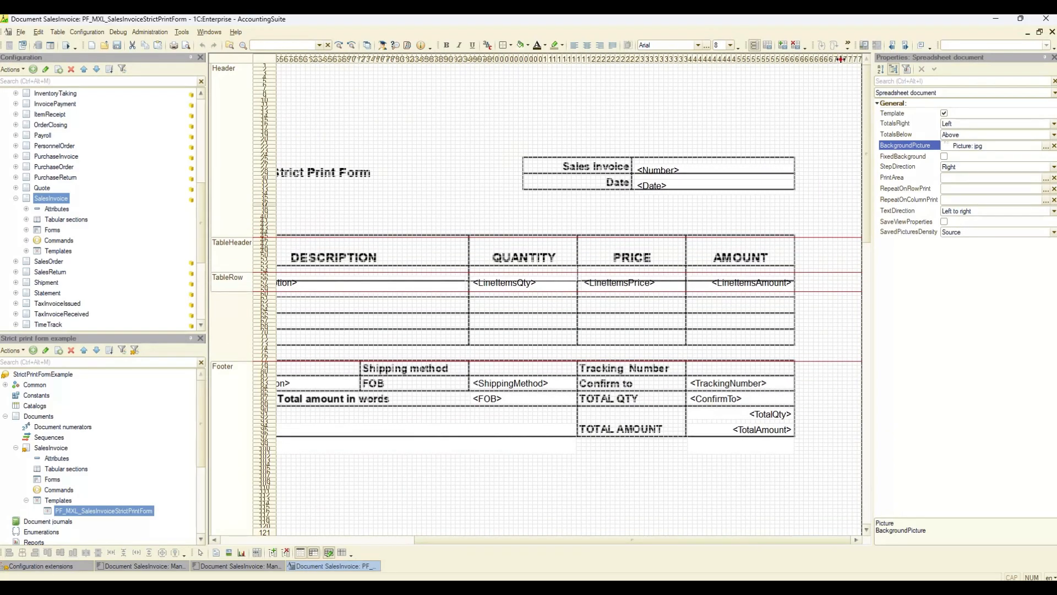
pyautogui.scroll(4, 841, 59)
pyautogui.moveTo(554, 541); pyautogui.dragTo(835, 64)
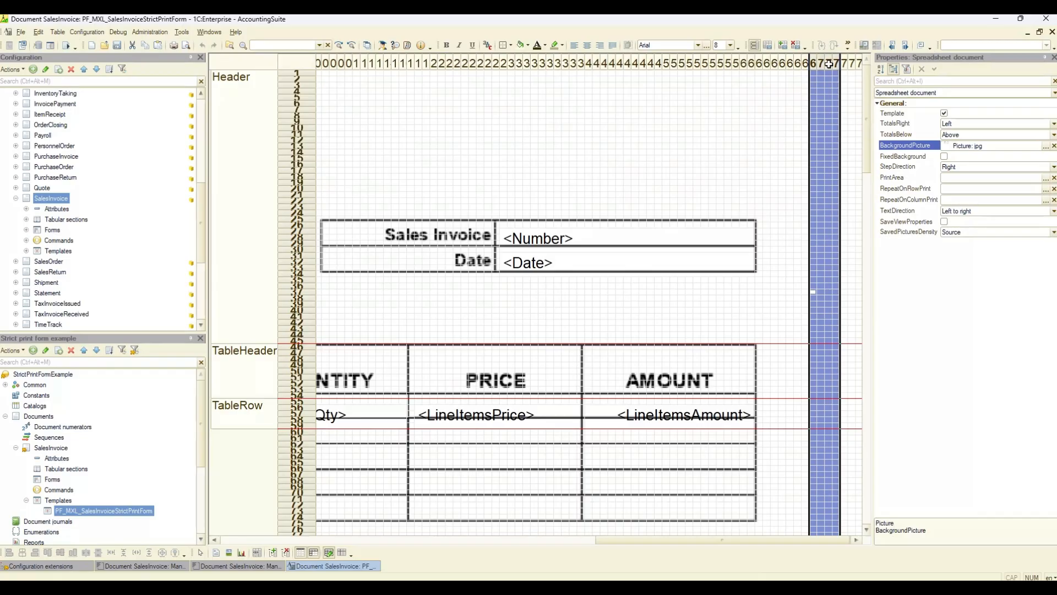
pyautogui.rightClick(830, 64)
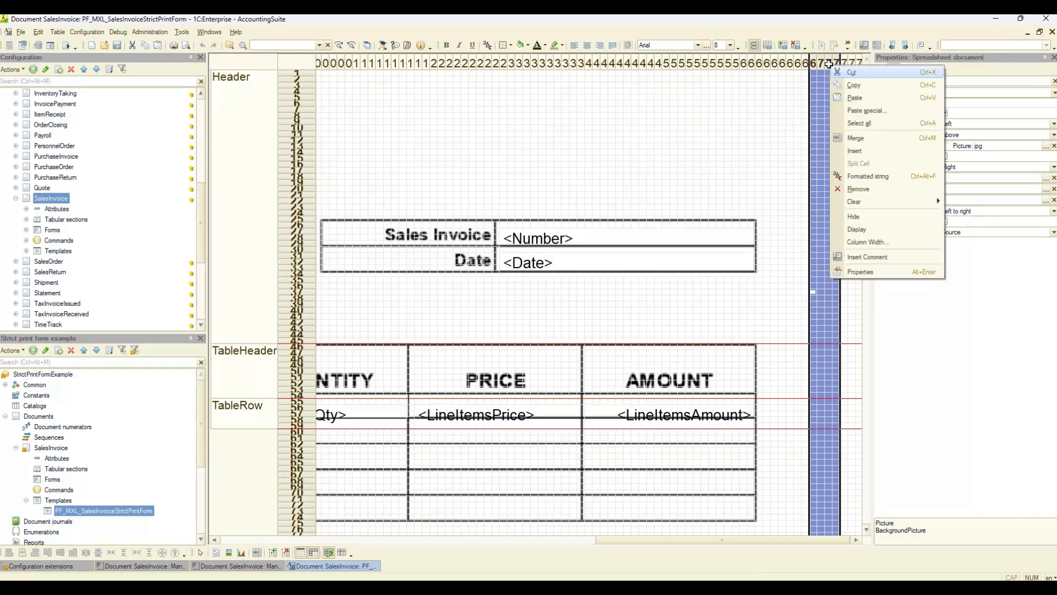
pyautogui.click(859, 189)
# Check the cells around column 172 to see where the template's printed page boundary falls
pyautogui.moveTo(829, 73); pyautogui.dragTo(828, 121)
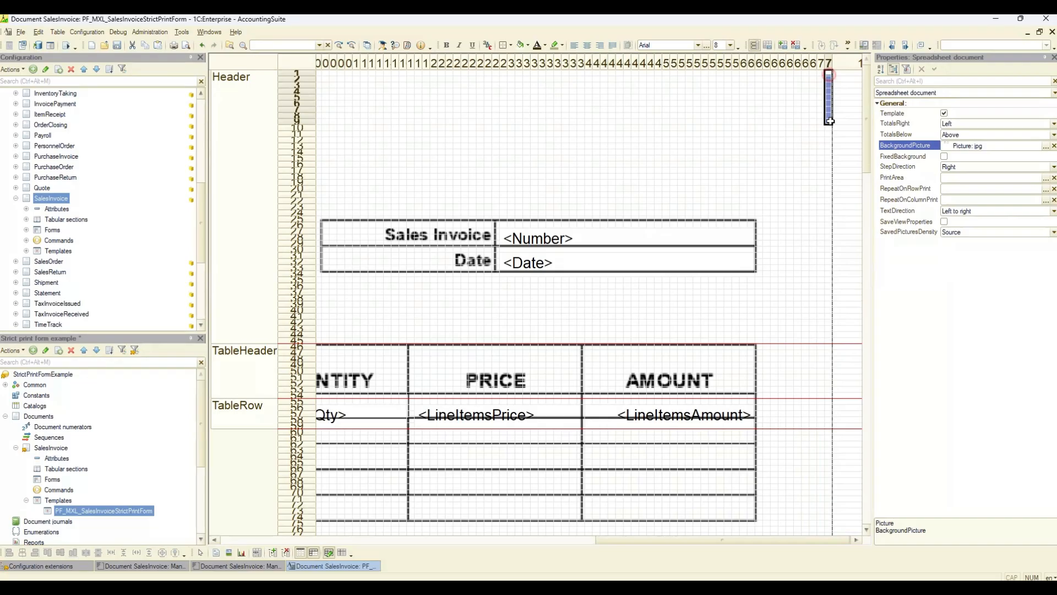
pyautogui.moveTo(748, 538); pyautogui.dragTo(752, 539)
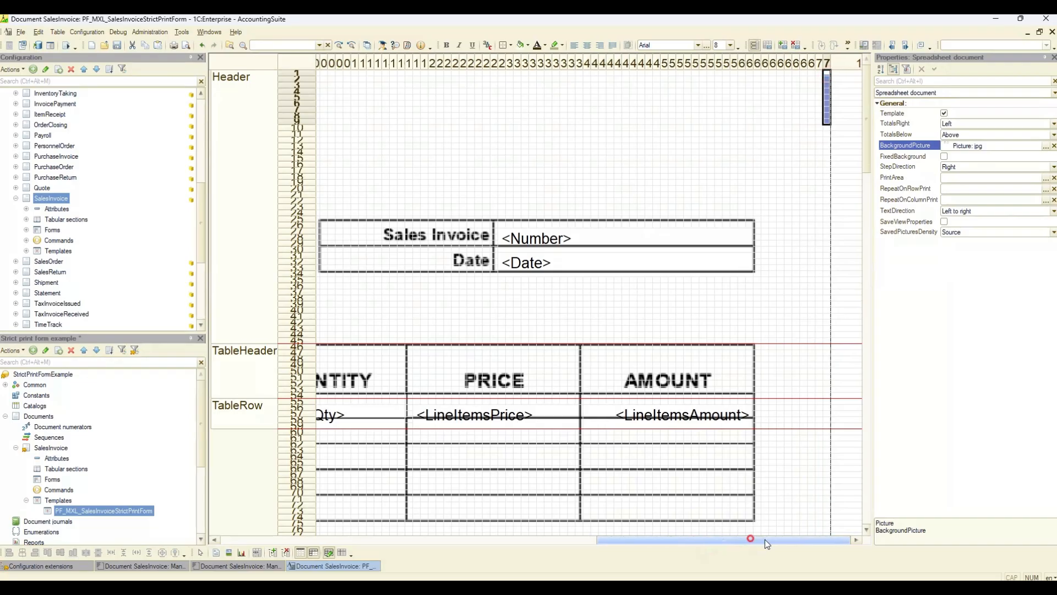
pyautogui.click(840, 120)
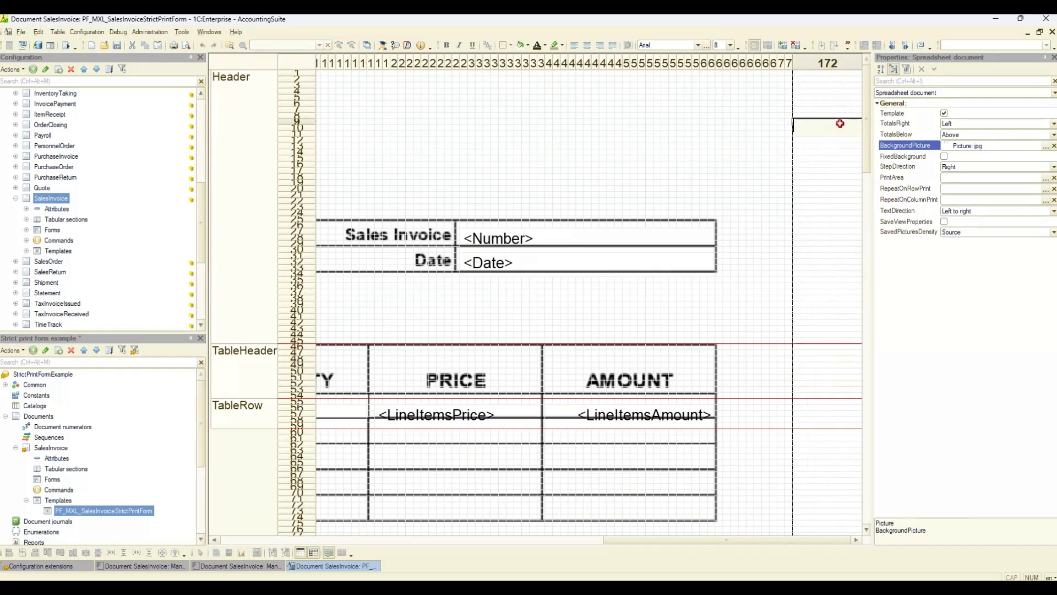
pyautogui.click(831, 205)
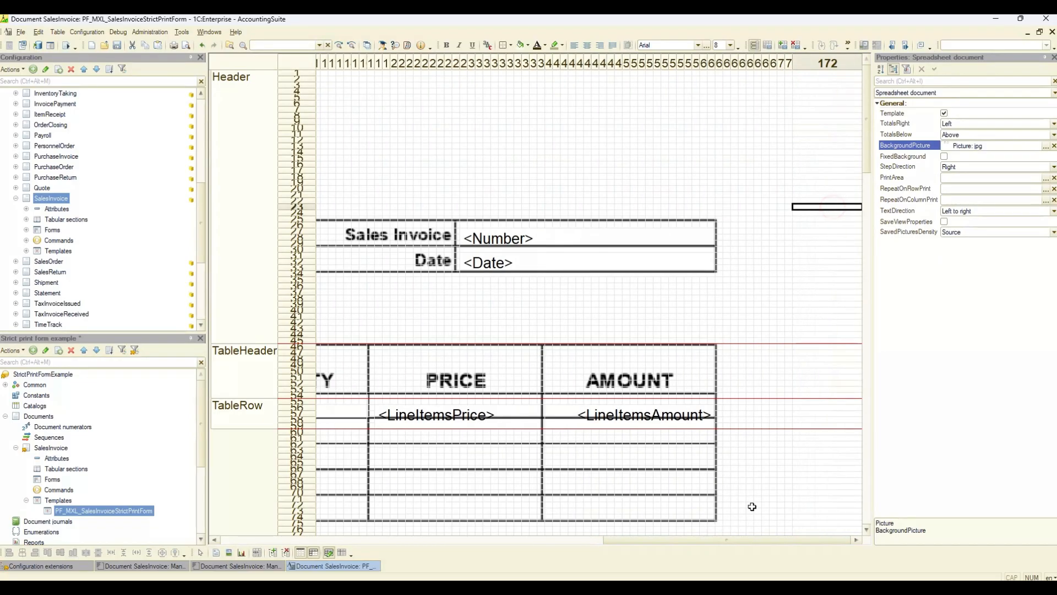
pyautogui.click(823, 166)
pyautogui.click(802, 322)
pyautogui.click(800, 163)
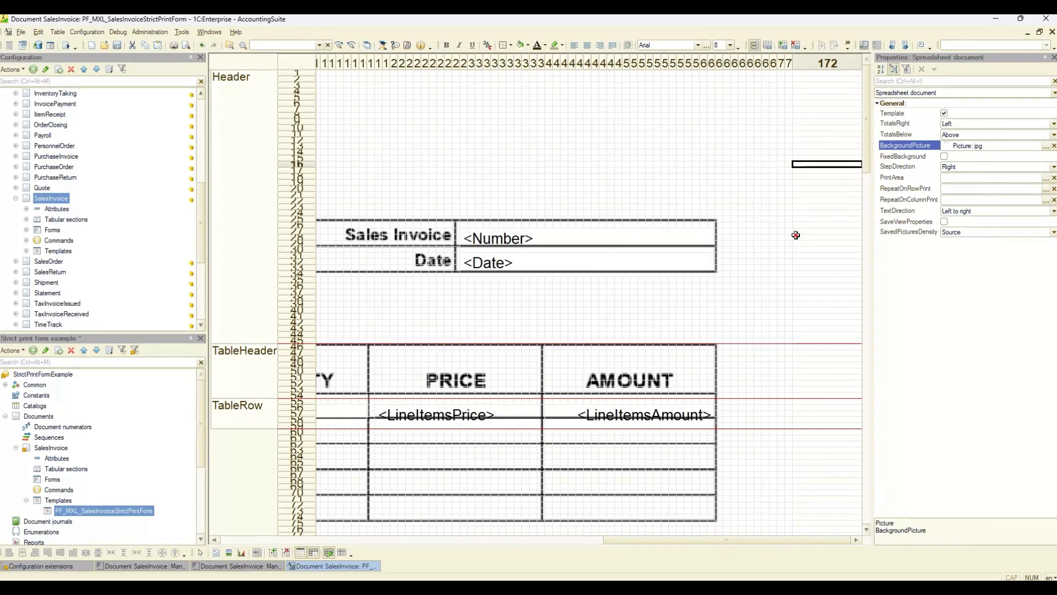
# Compare the parameter cells with the background picture across the whole template at several zoom levels
pyautogui.scroll(-2, 720, 227)
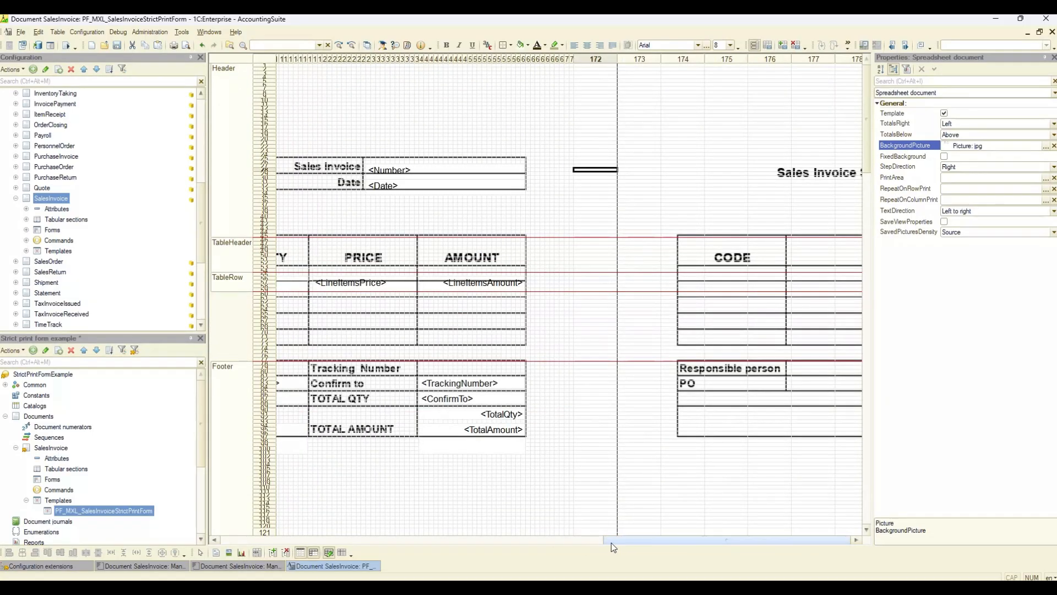
pyautogui.moveTo(614, 540); pyautogui.dragTo(229, 540)
pyautogui.scroll(2, 385, 379)
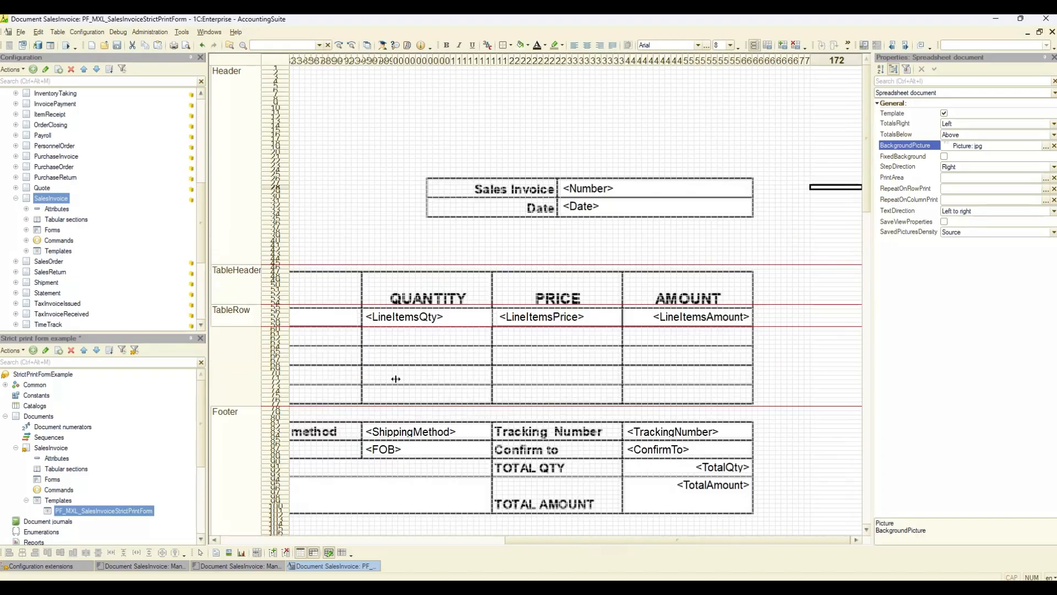
pyautogui.moveTo(534, 541); pyautogui.dragTo(235, 512)
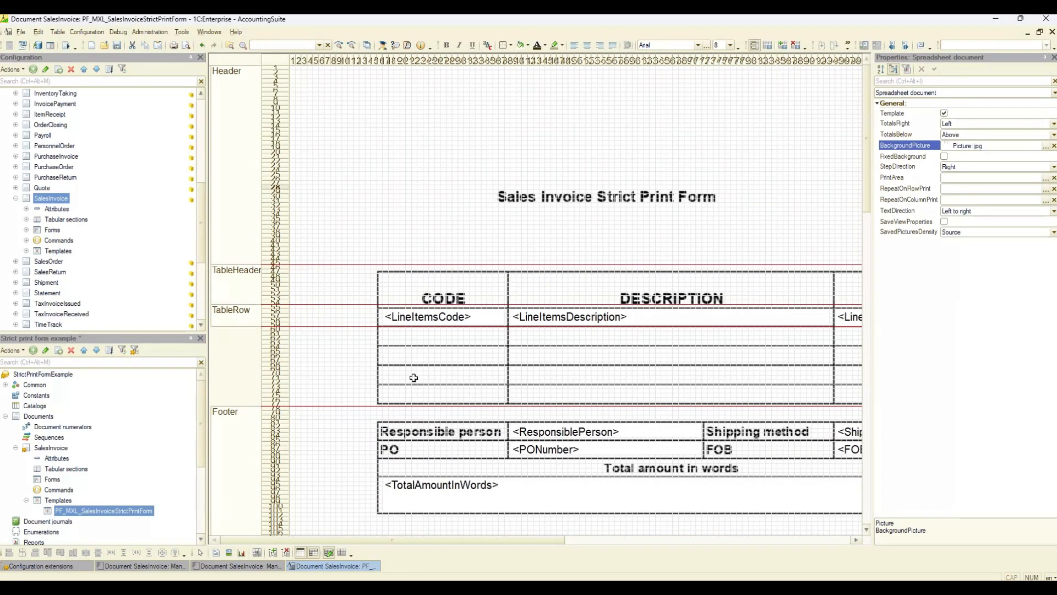
pyautogui.scroll(-2, 418, 364)
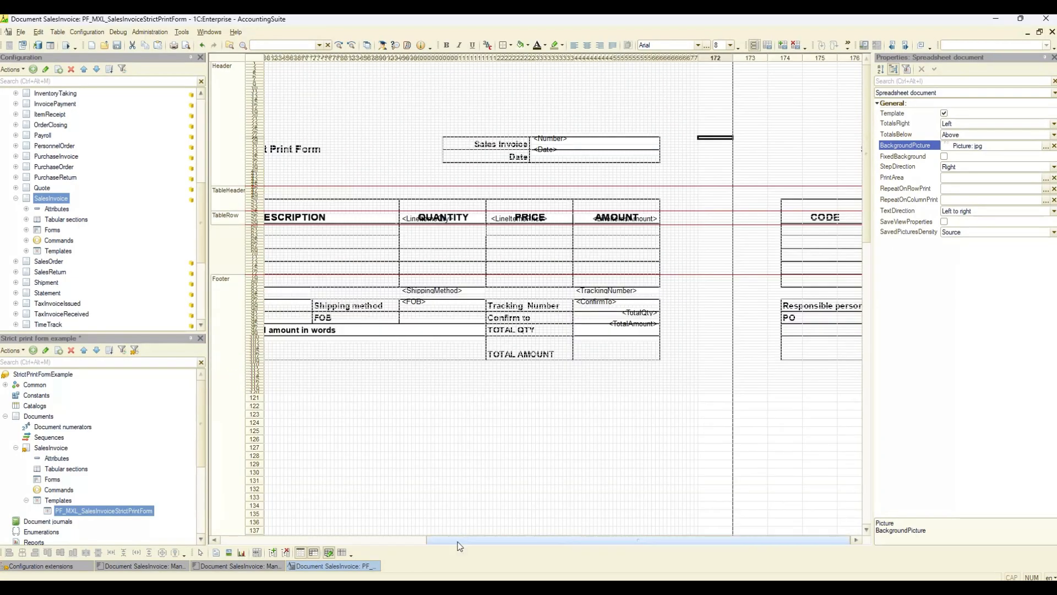
pyautogui.moveTo(458, 542); pyautogui.dragTo(223, 509)
pyautogui.scroll(2, 363, 241)
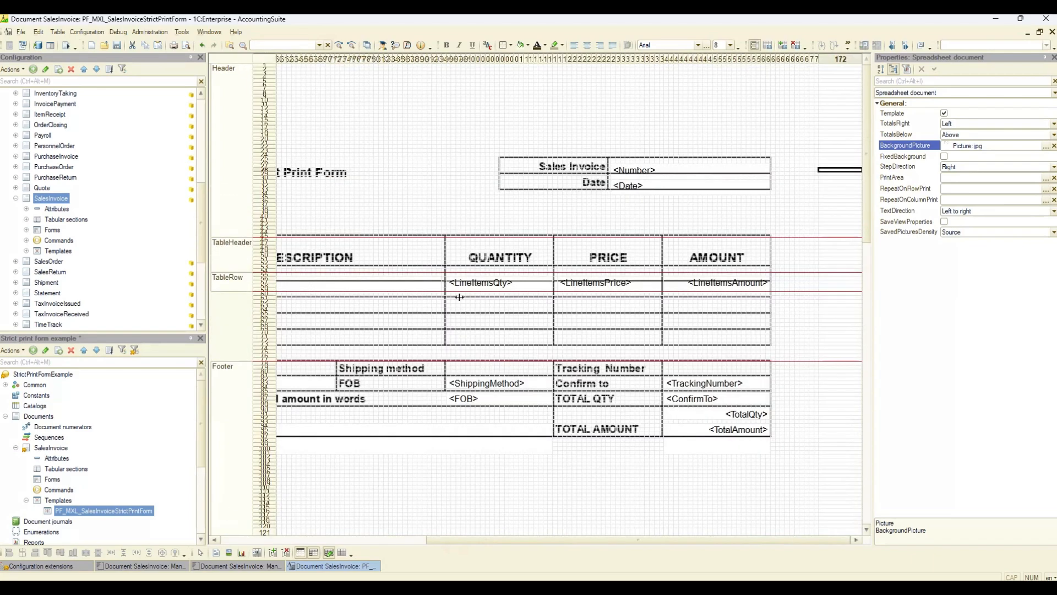
pyautogui.scroll(-2, 499, 292)
pyautogui.scroll(-2, 458, 257)
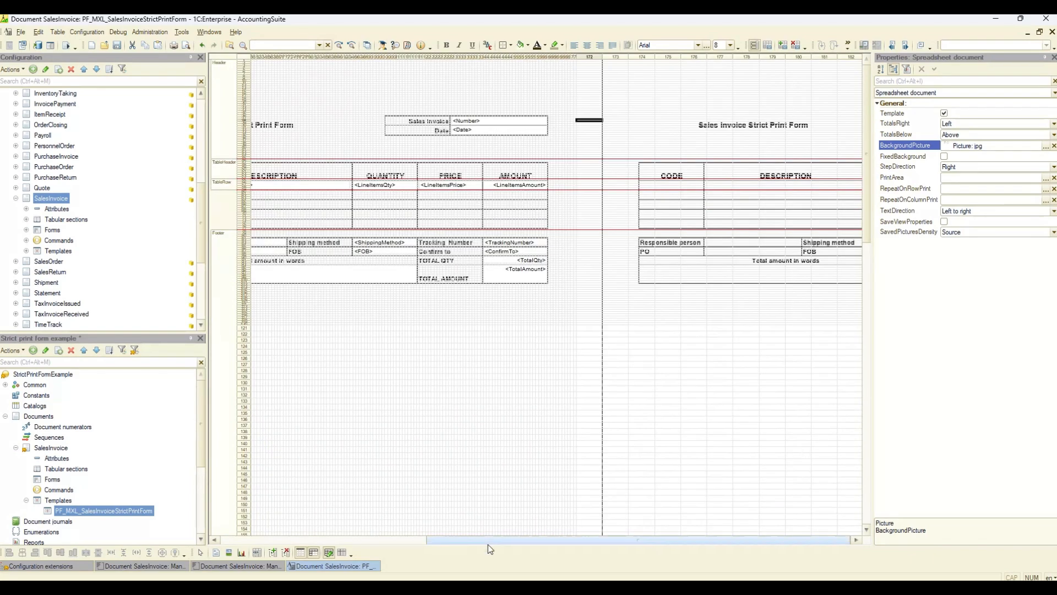
pyautogui.moveTo(488, 541); pyautogui.dragTo(242, 529)
pyautogui.scroll(2, 320, 211)
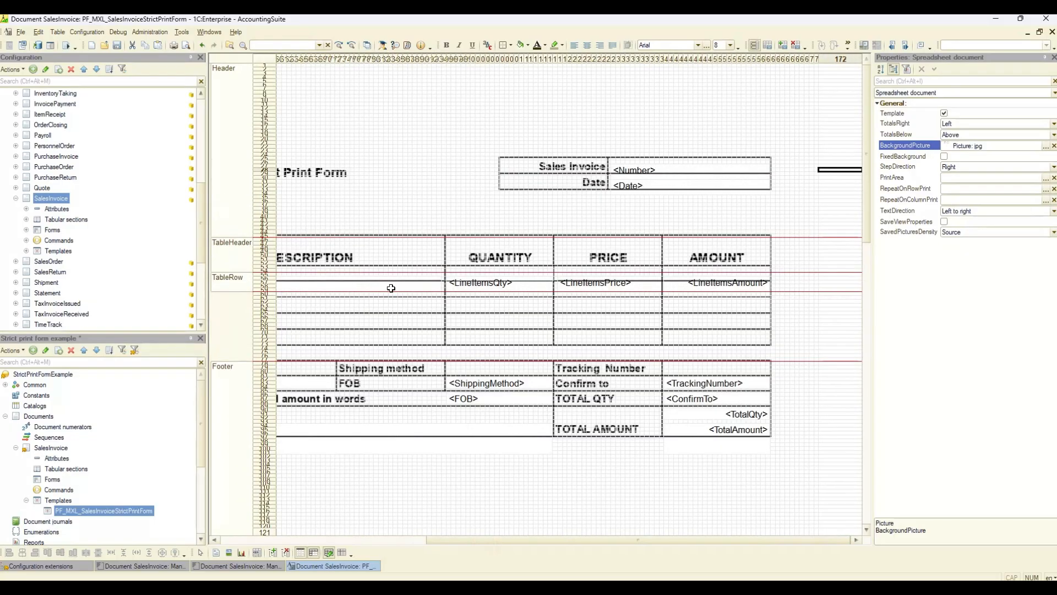
pyautogui.moveTo(475, 541); pyautogui.dragTo(218, 531)
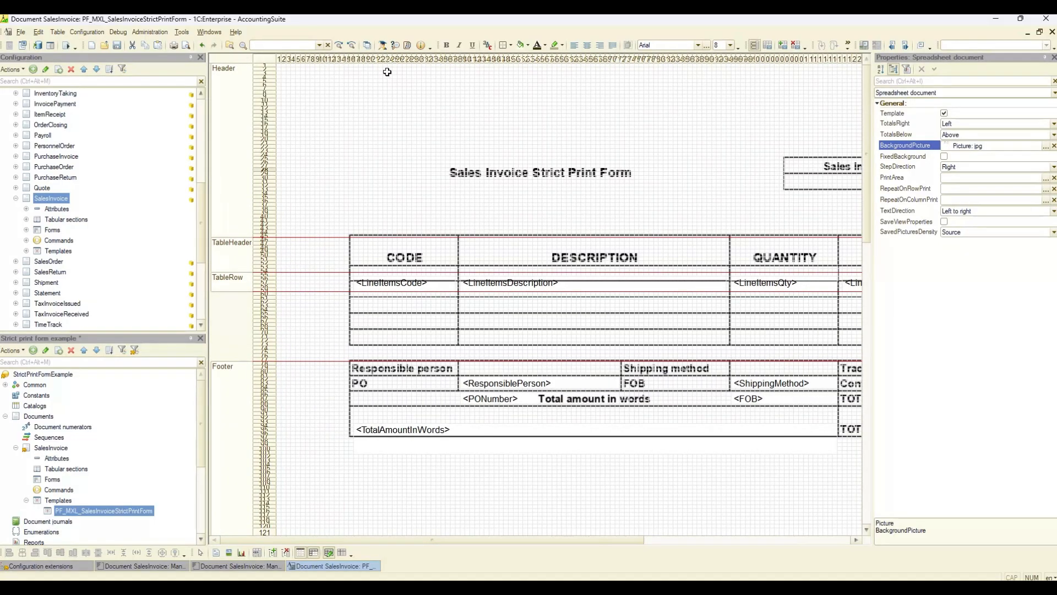
# Preview the template's printout, review the page setup scale and margins, and close both without changes
pyautogui.click(186, 47)
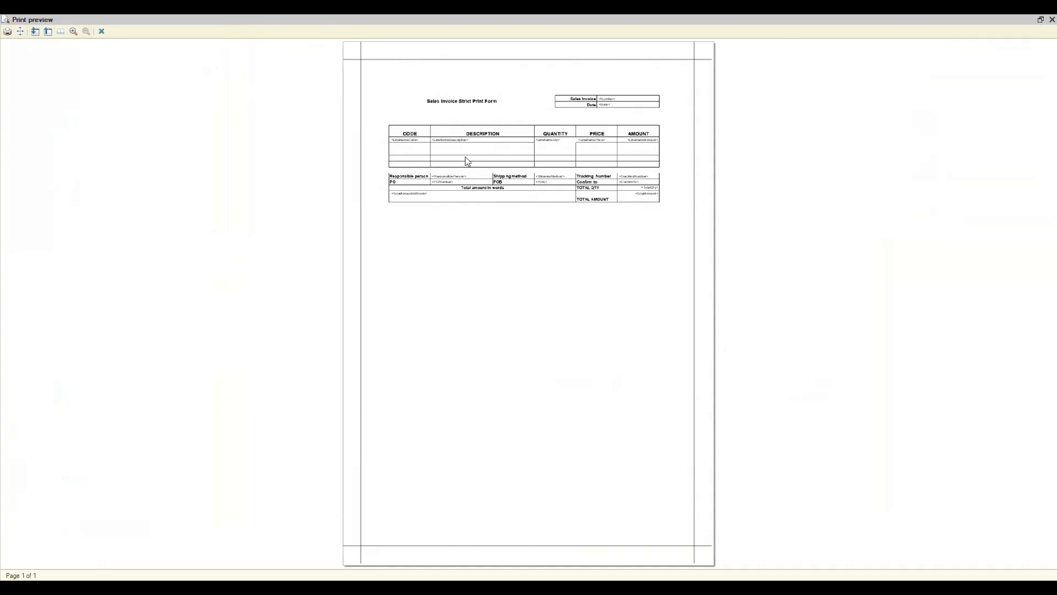
pyautogui.click(21, 31)
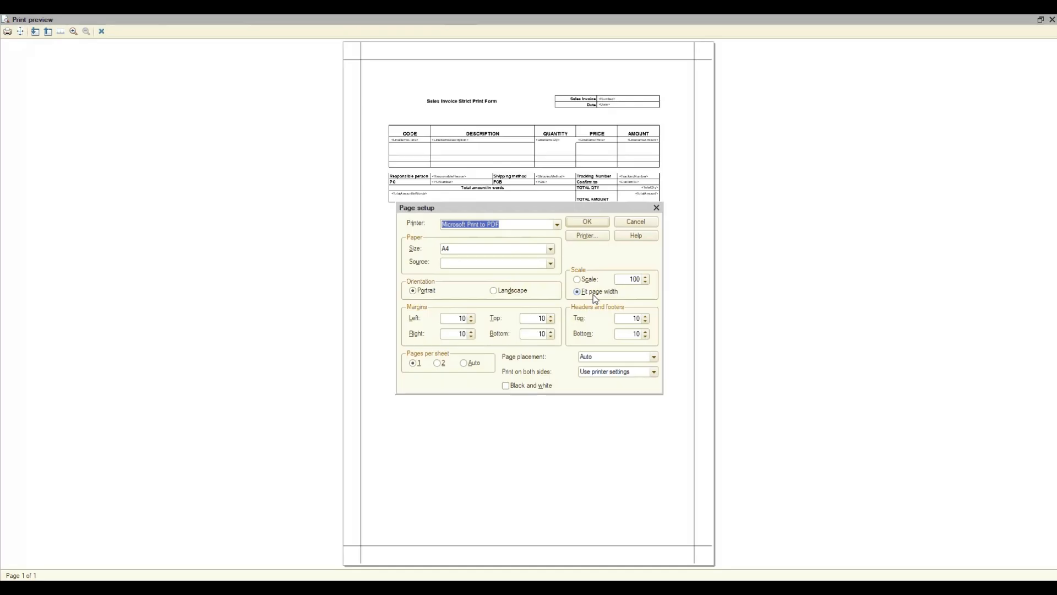
pyautogui.click(657, 208)
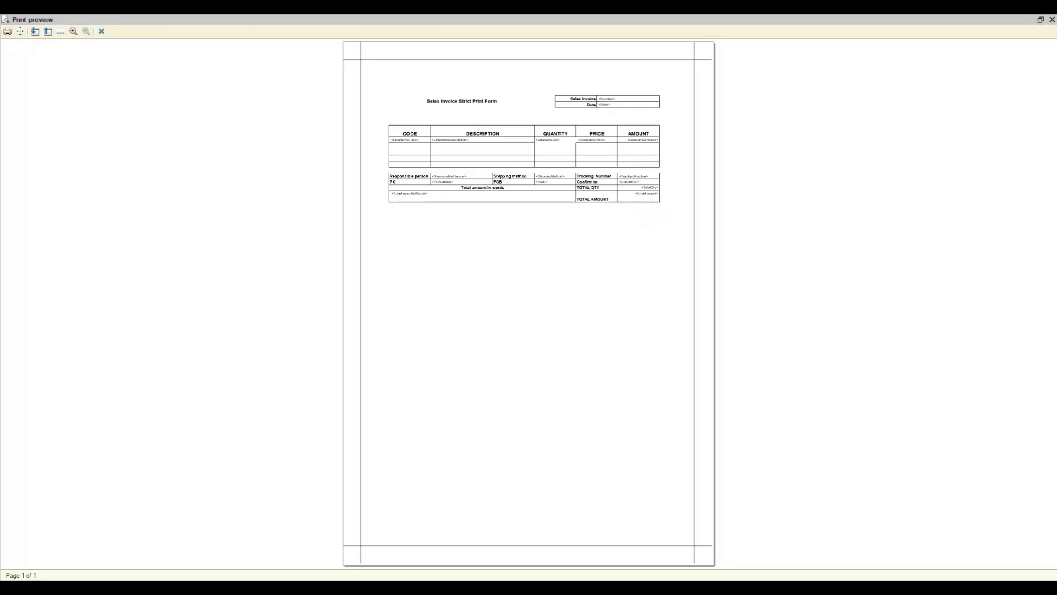
pyautogui.click(1052, 20)
# Merge cells R60C17:R63C37, the blank CODE field directly below the <LineItemsCode> cell
pyautogui.hscroll(5, 408, 361)
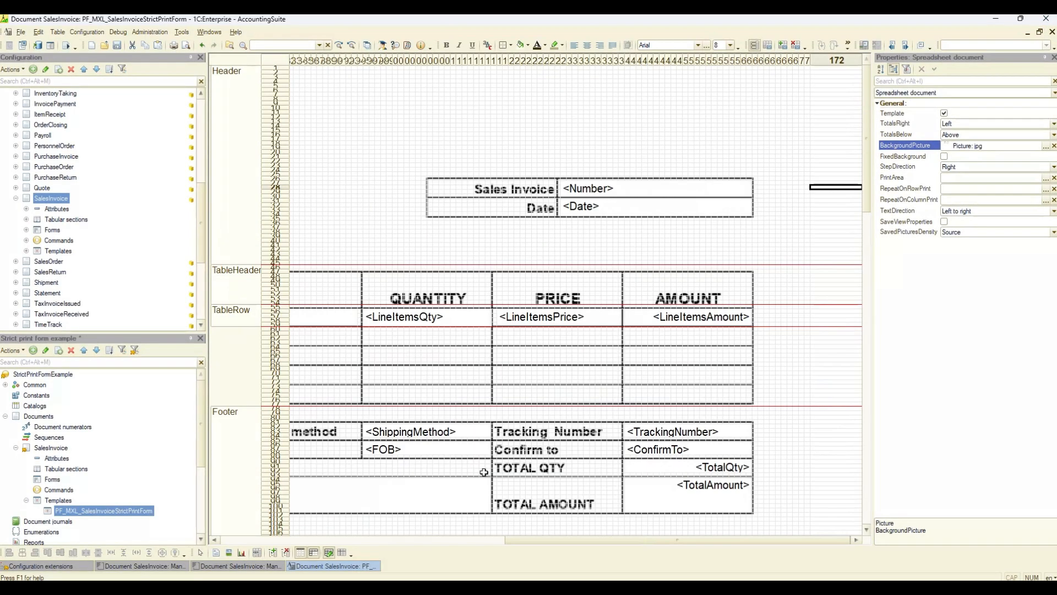
pyautogui.moveTo(552, 541); pyautogui.dragTo(226, 512)
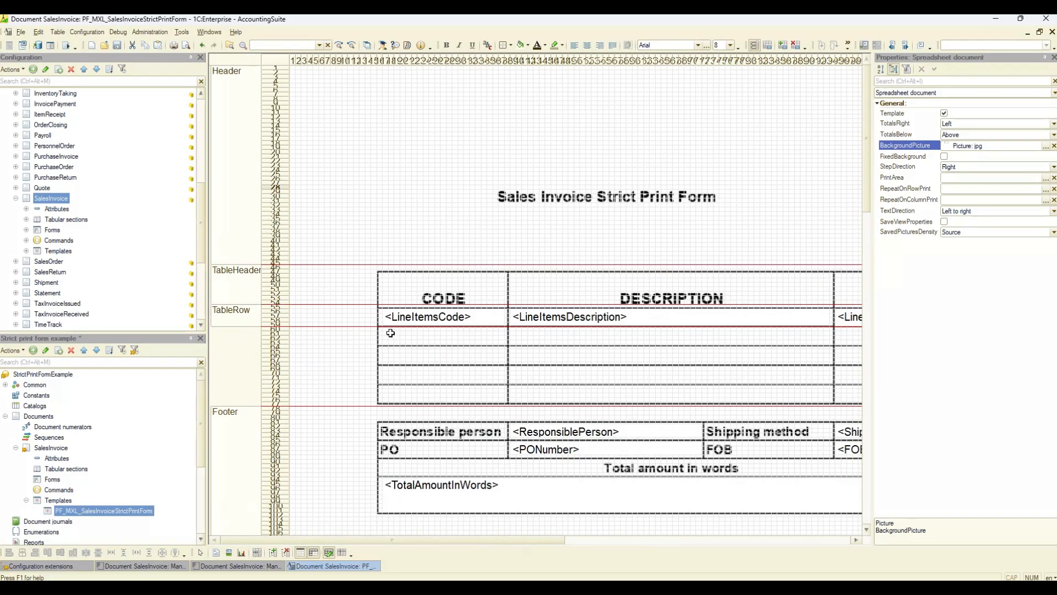
pyautogui.moveTo(384, 329); pyautogui.dragTo(500, 341)
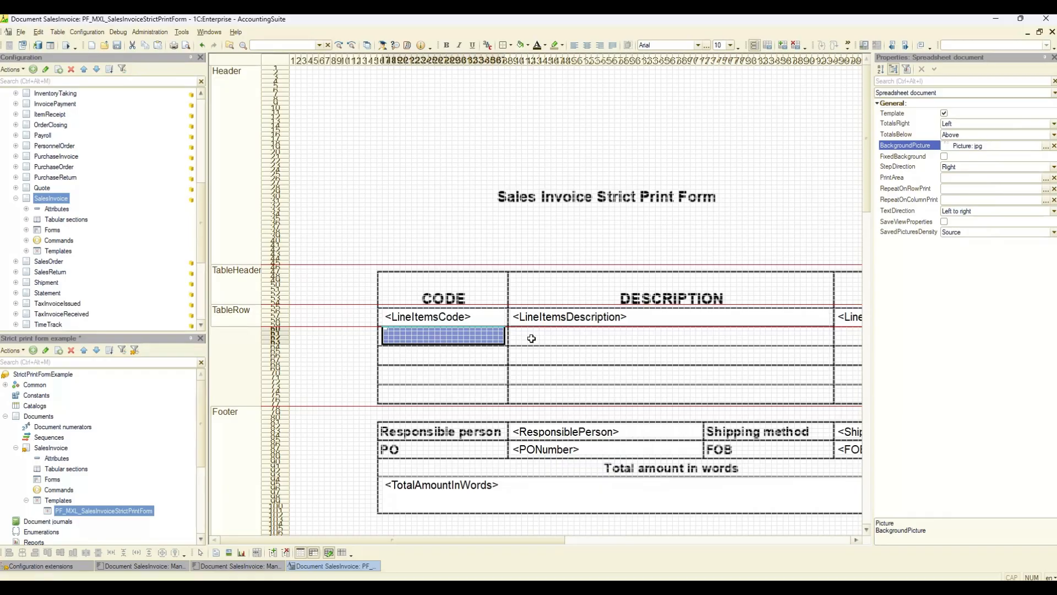
pyautogui.hotkey('ctrl', 'm')
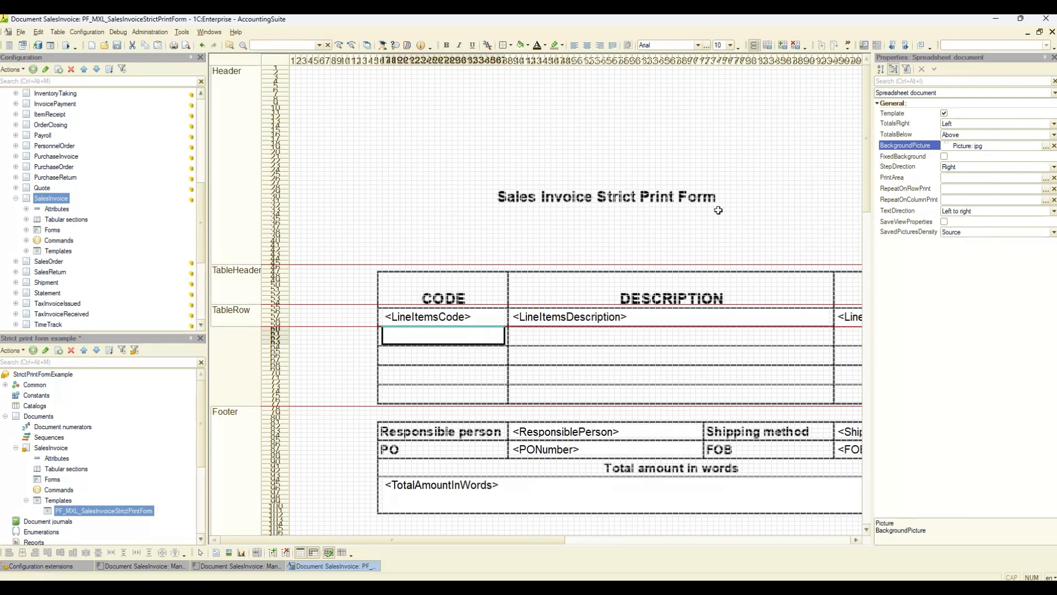
# Display the cell properties for the merged CODE field and set its FillType to Parameter
pyautogui.click(1054, 93)
pyautogui.click(975, 112)
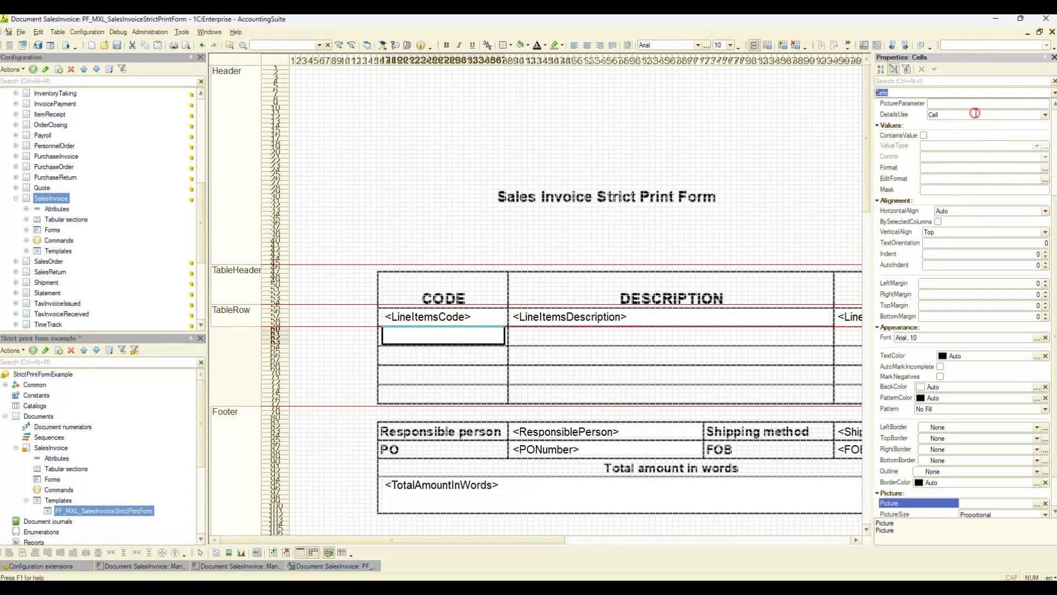
pyautogui.click(328, 369)
pyautogui.click(421, 337)
pyautogui.scroll(3, 999, 253)
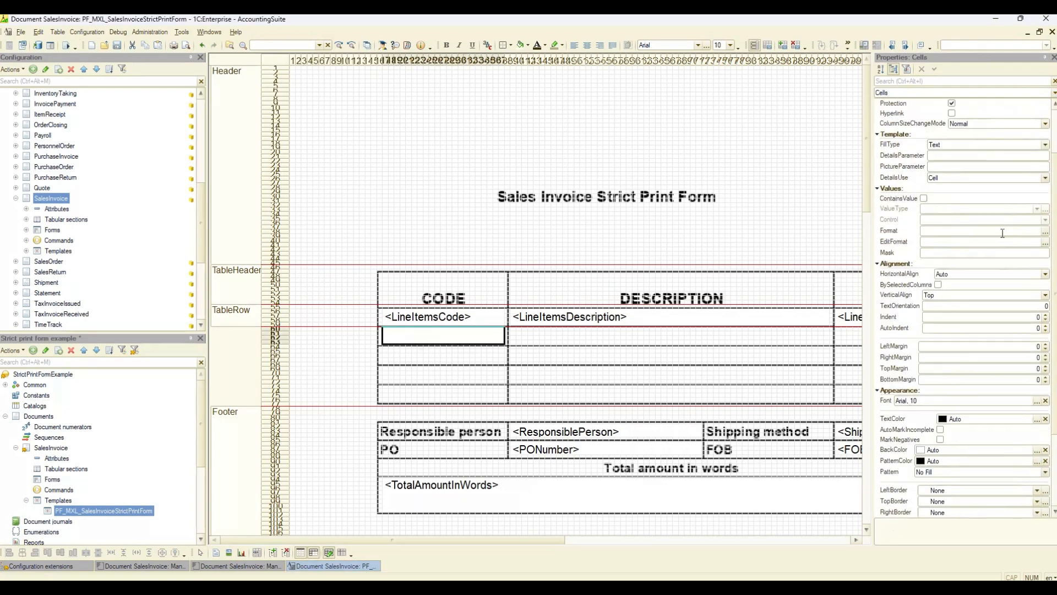
pyautogui.scroll(2, 1022, 230)
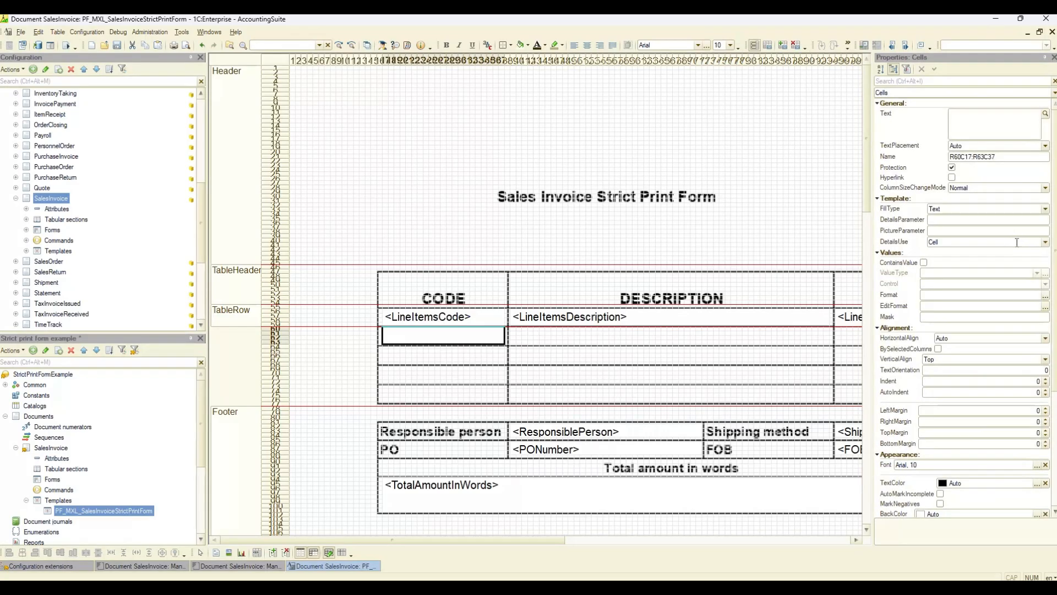
pyautogui.click(1045, 243)
pyautogui.click(1046, 247)
pyautogui.click(1044, 208)
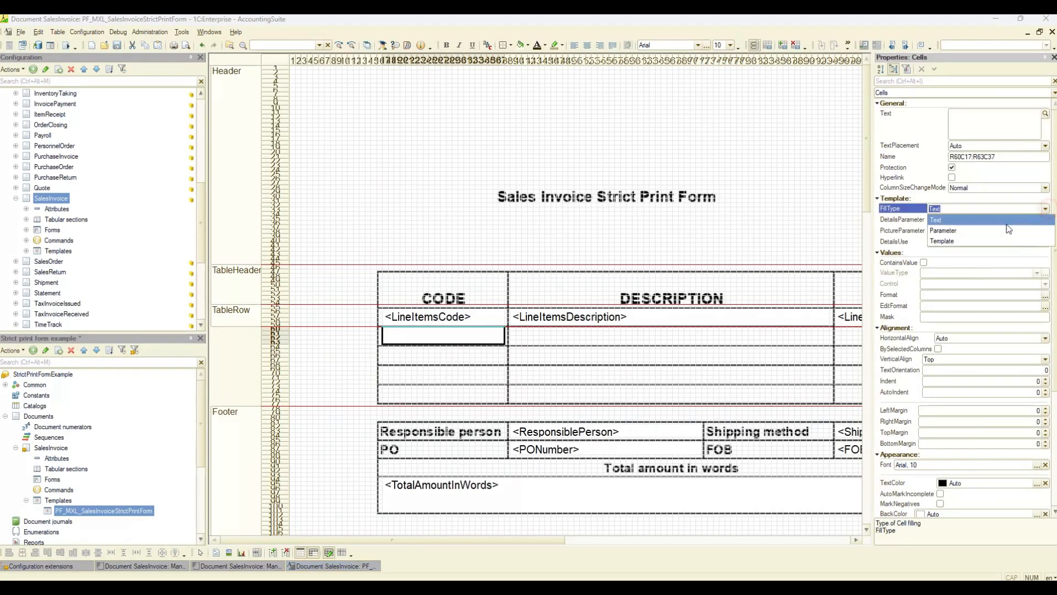
pyautogui.click(1003, 230)
# Enter YourParam as the merged cell's parameter name, and check its placement in the print preview
pyautogui.doubleClick(422, 336)
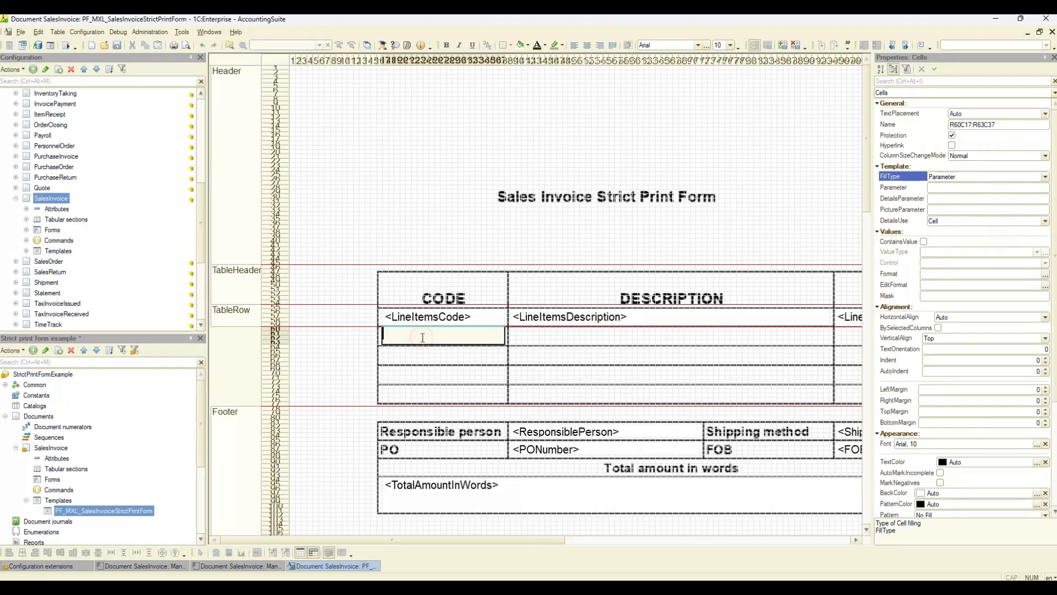
pyautogui.write('YourParam')
pyautogui.click(328, 368)
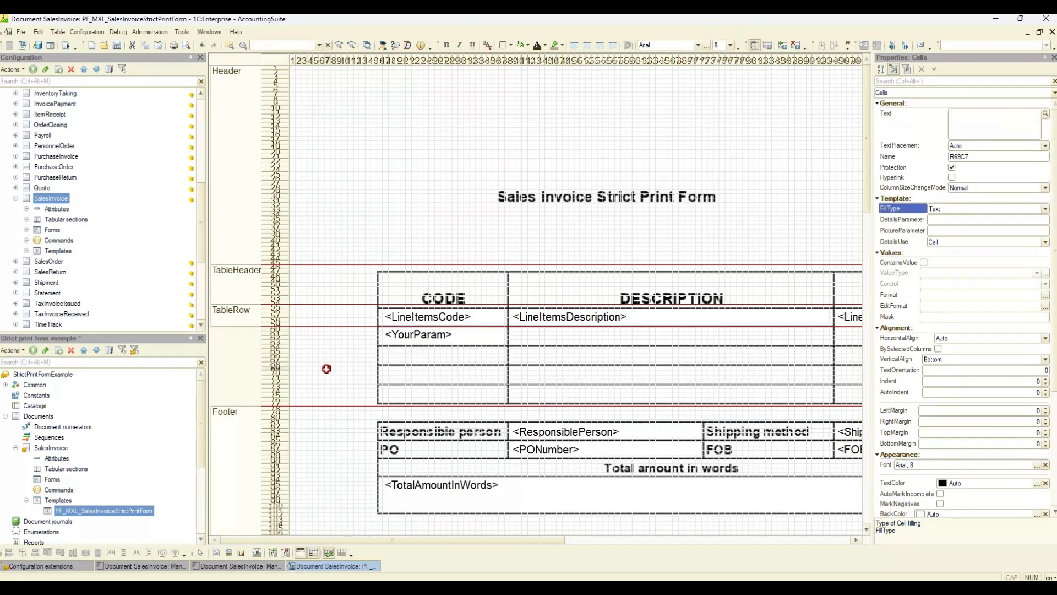
pyautogui.click(186, 45)
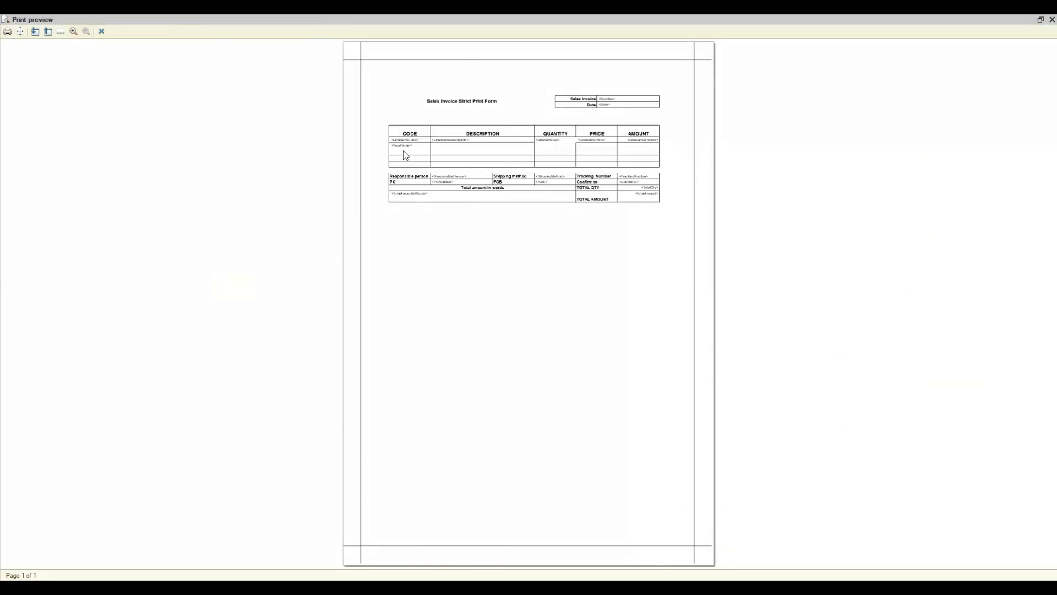
pyautogui.click(1051, 19)
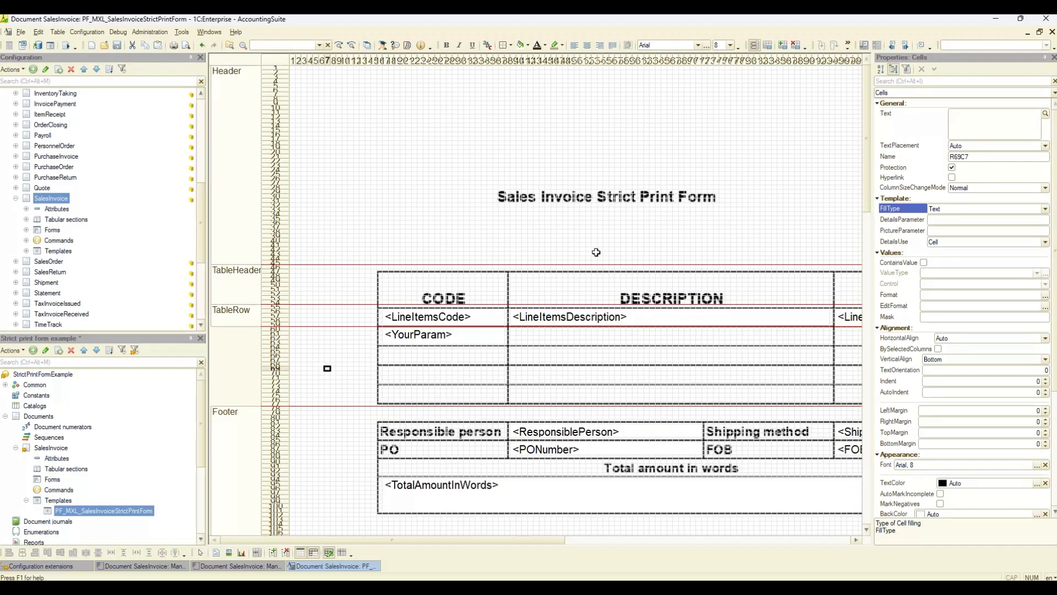
# Select an empty Header cell and display the Spreadsheet document properties with the BackgroundPicture setting again
pyautogui.click(640, 111)
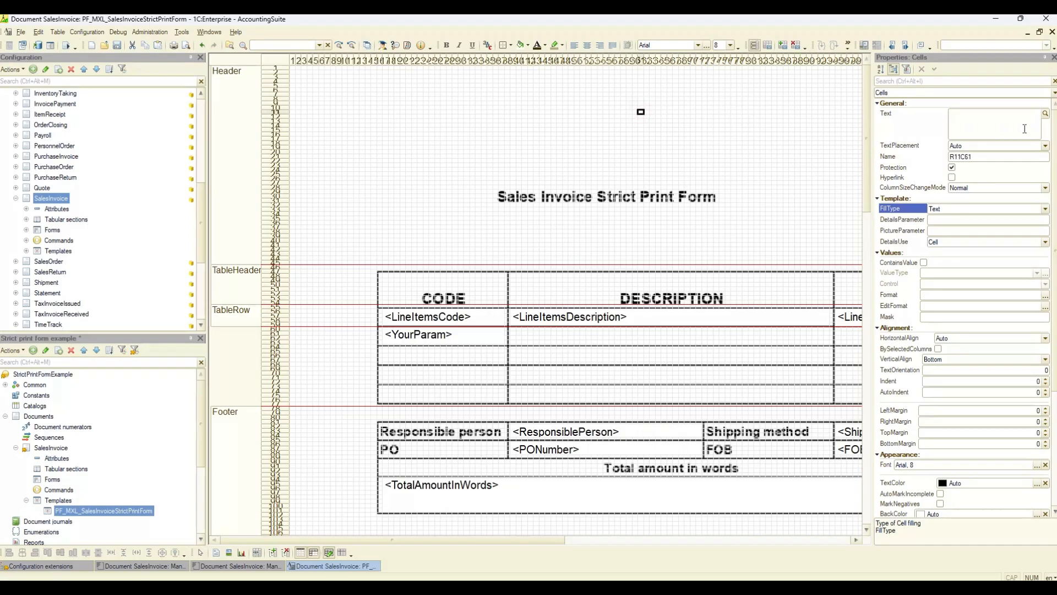
pyautogui.click(1055, 94)
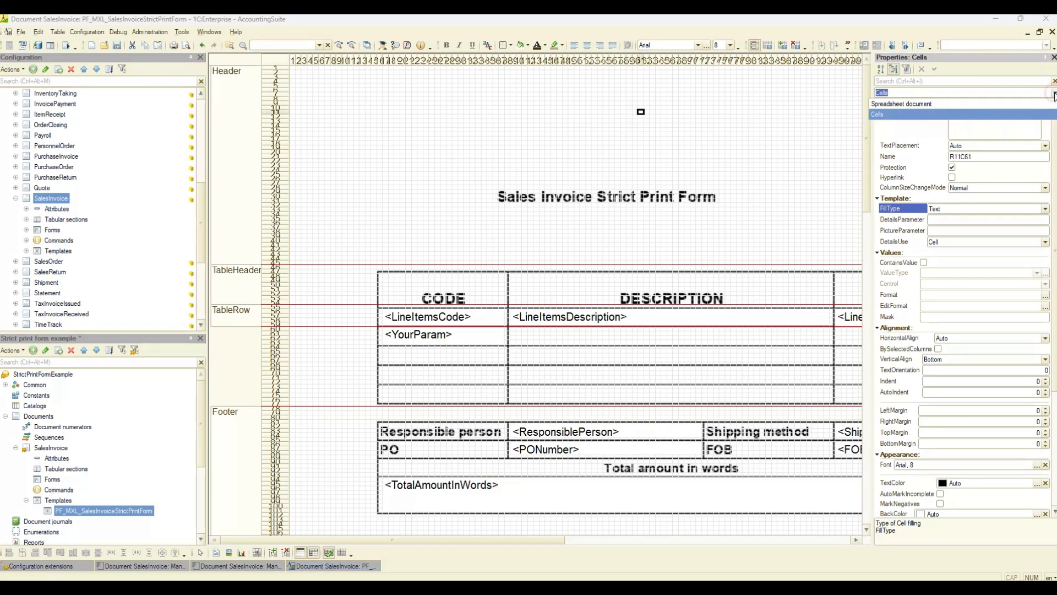
pyautogui.click(979, 105)
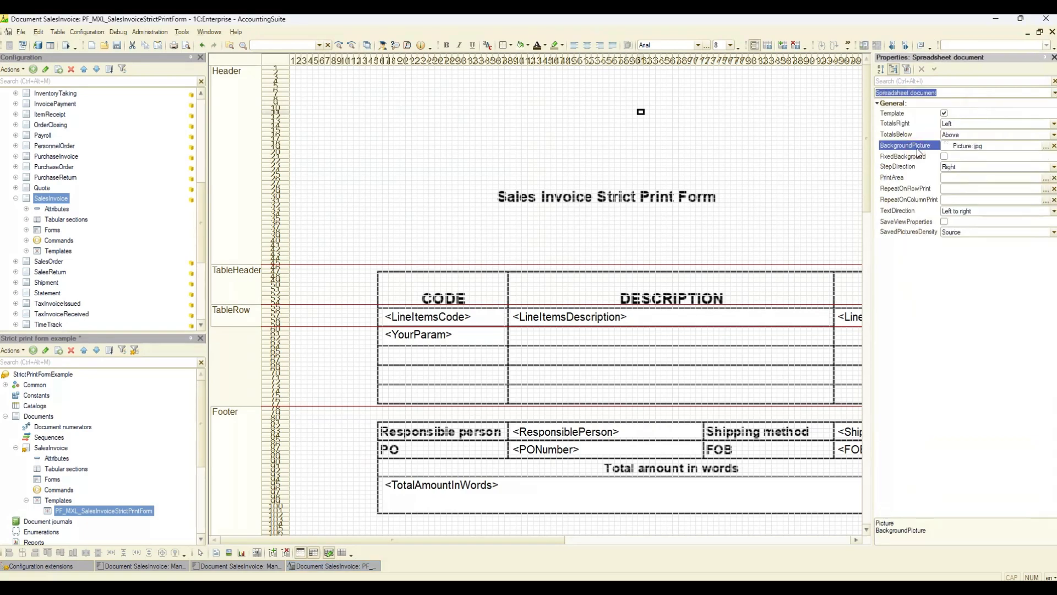
# Clear the BackgroundPicture of the strict print form template, leaving only the cell grid and its parameters
pyautogui.click(1054, 146)
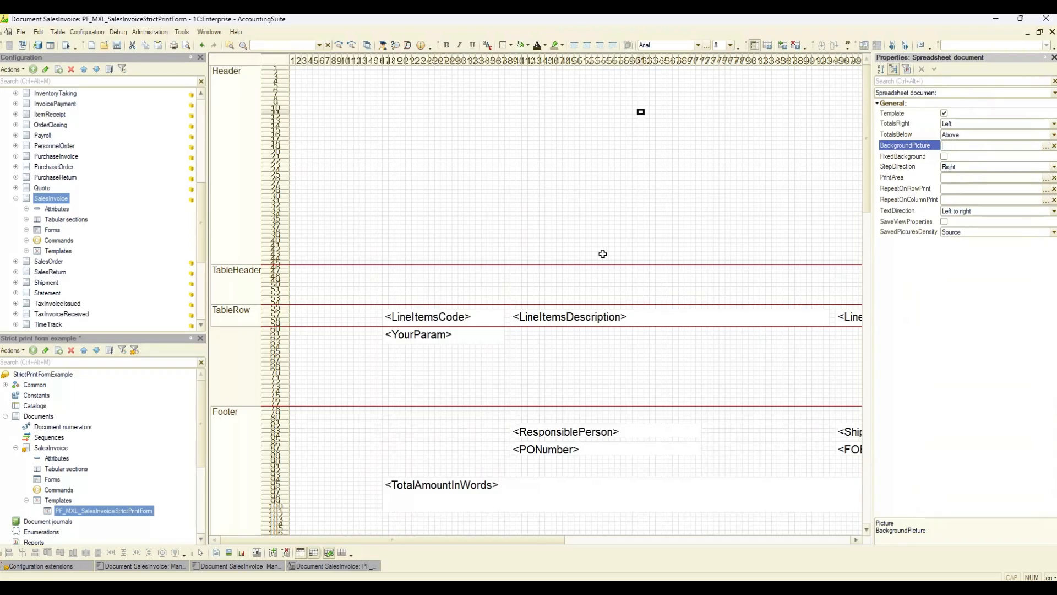
# Switch to the running AccountingSuite application and look up Sales Invoice Strict Print Form among the print options of the Sales Invoices list
pyautogui.moveTo(616, 587)
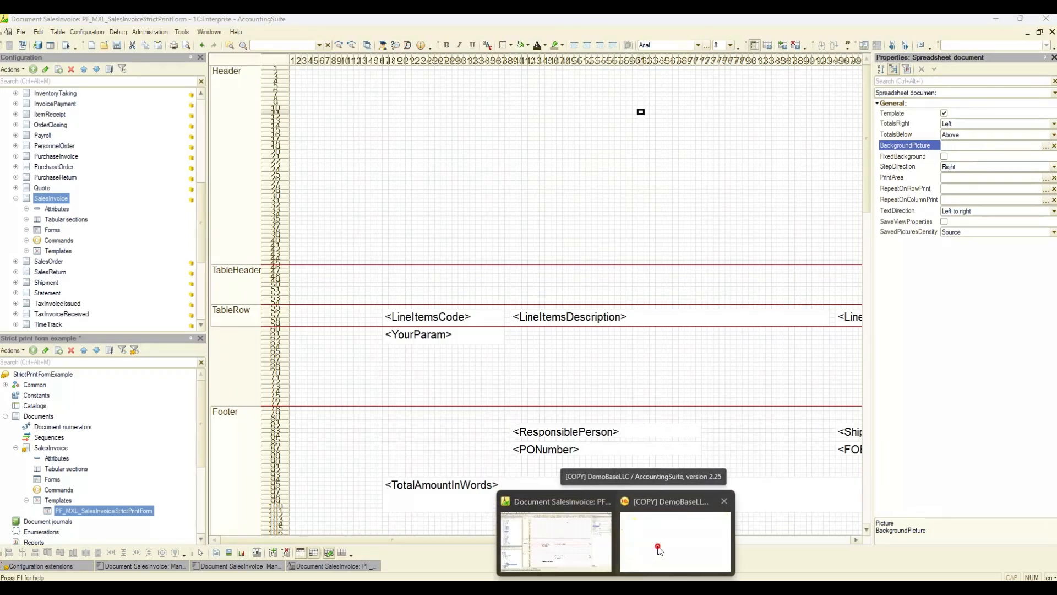
pyautogui.click(676, 567)
pyautogui.click(100, 38)
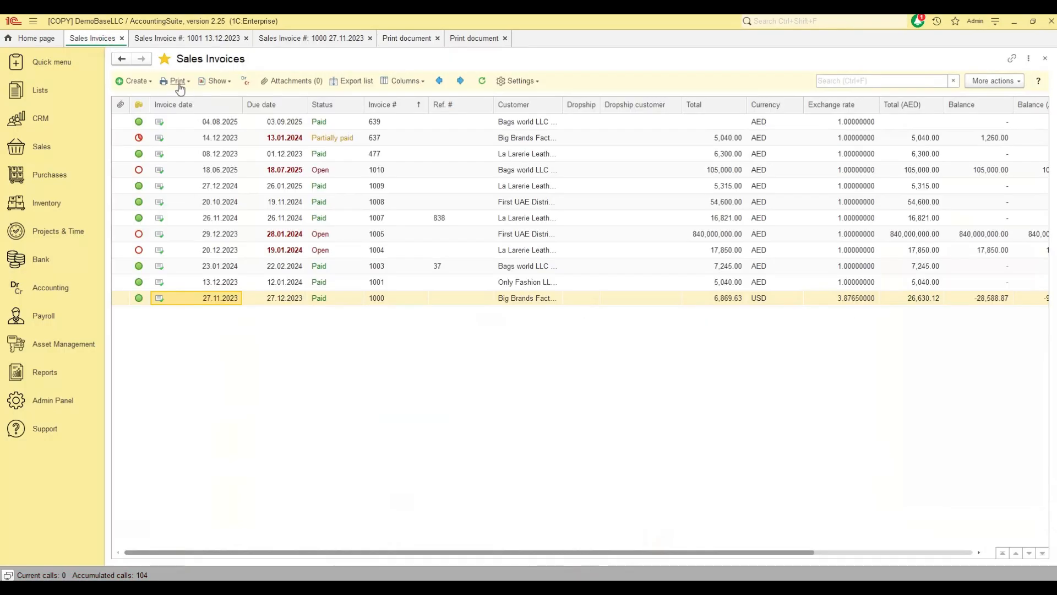
pyautogui.click(175, 80)
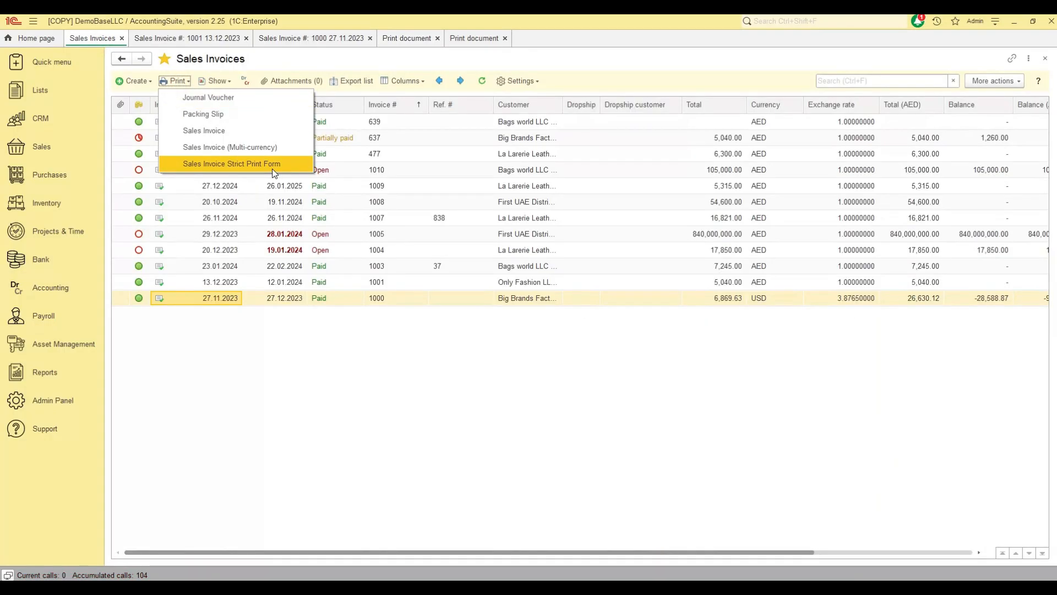
pyautogui.click(367, 61)
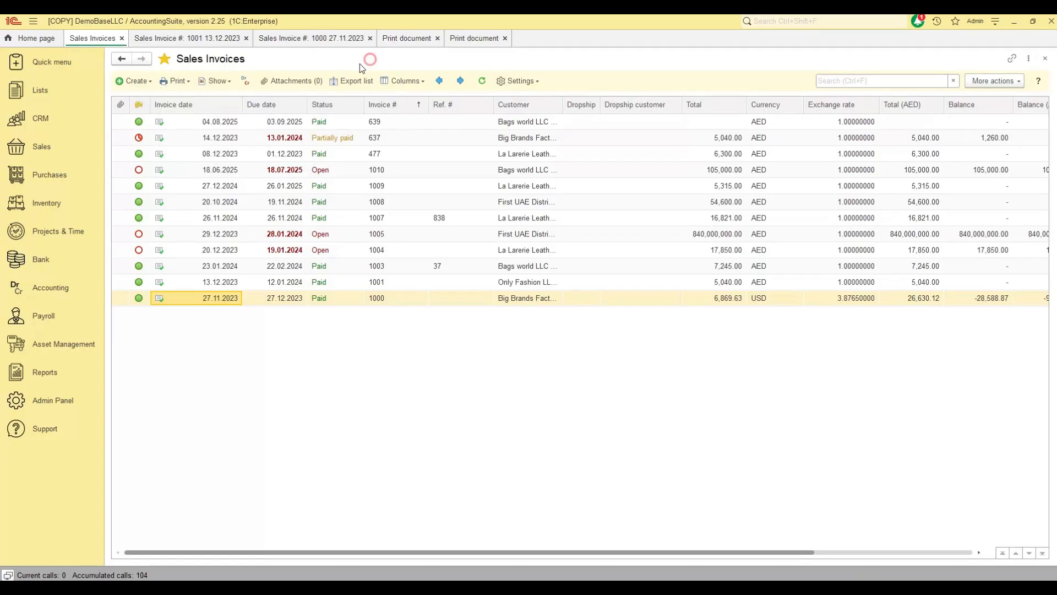
# Compare the standard Sales Invoice printouts dated 13.12.2023 and 27.11.2023, examining the line item tables and the placement of the totals
pyautogui.click(205, 40)
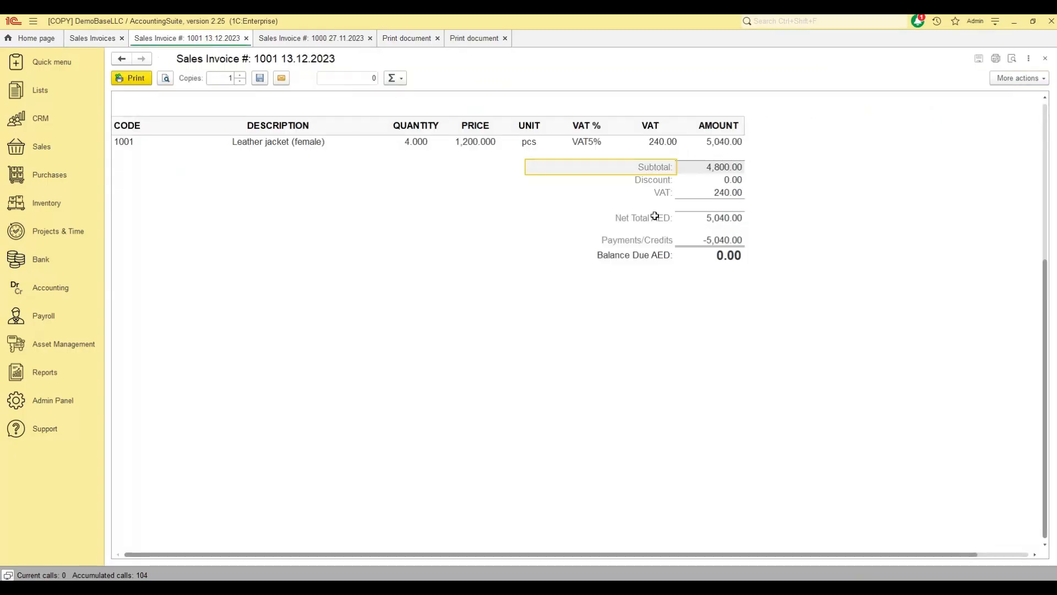
pyautogui.click(313, 38)
pyautogui.click(202, 37)
pyautogui.click(290, 41)
pyautogui.click(192, 39)
pyautogui.click(304, 42)
pyautogui.click(194, 41)
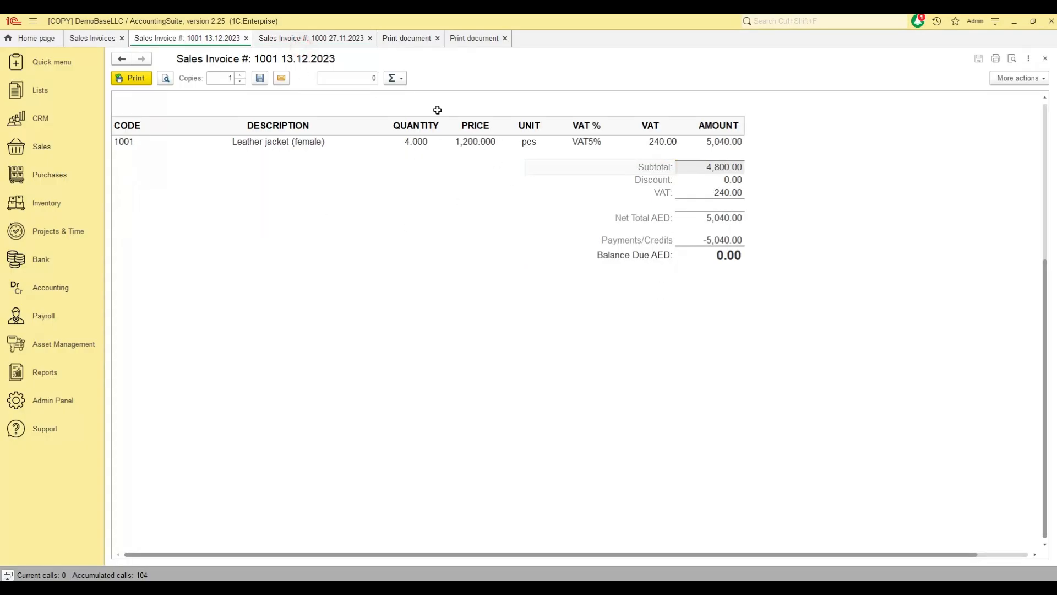
pyautogui.click(333, 43)
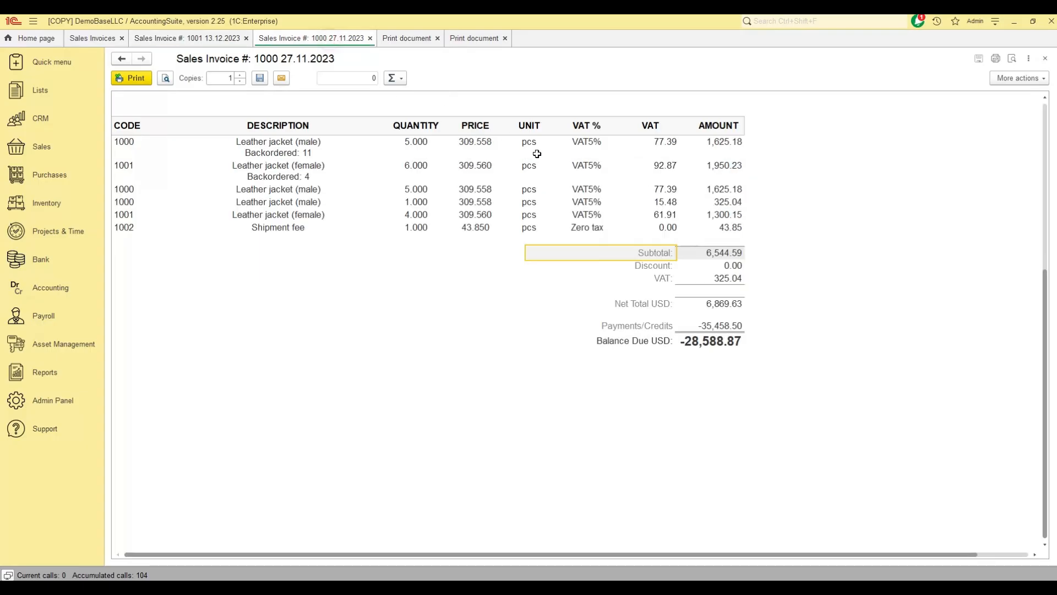
# Compare the strict print documents dated 27.11.2023 and 13.12.2023, examining the positions of the line items, responsible person, totals and amount in words
pyautogui.click(418, 43)
pyautogui.click(473, 42)
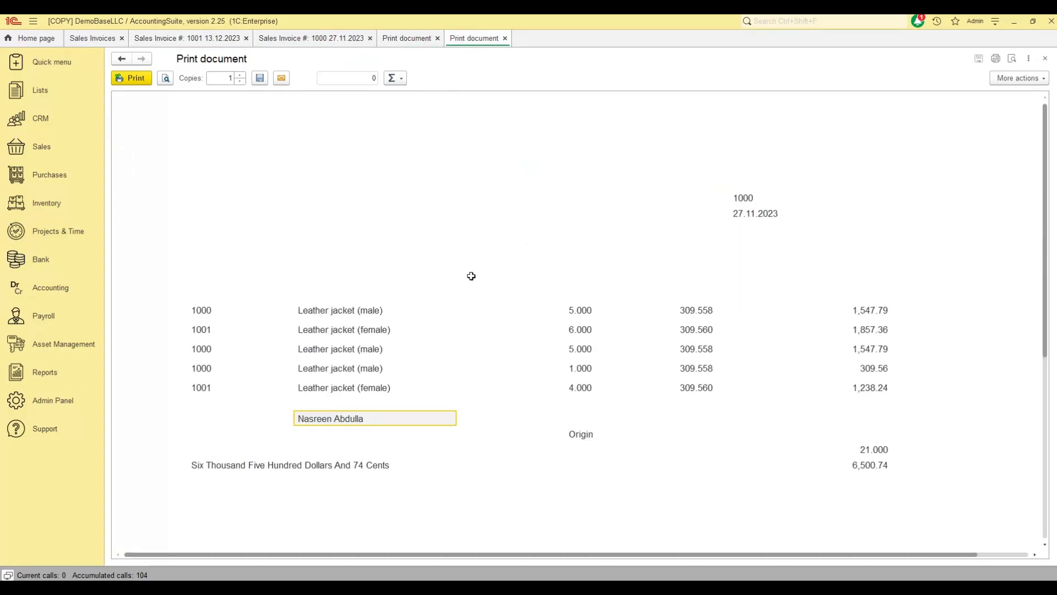
pyautogui.click(404, 40)
pyautogui.click(461, 36)
pyautogui.click(407, 39)
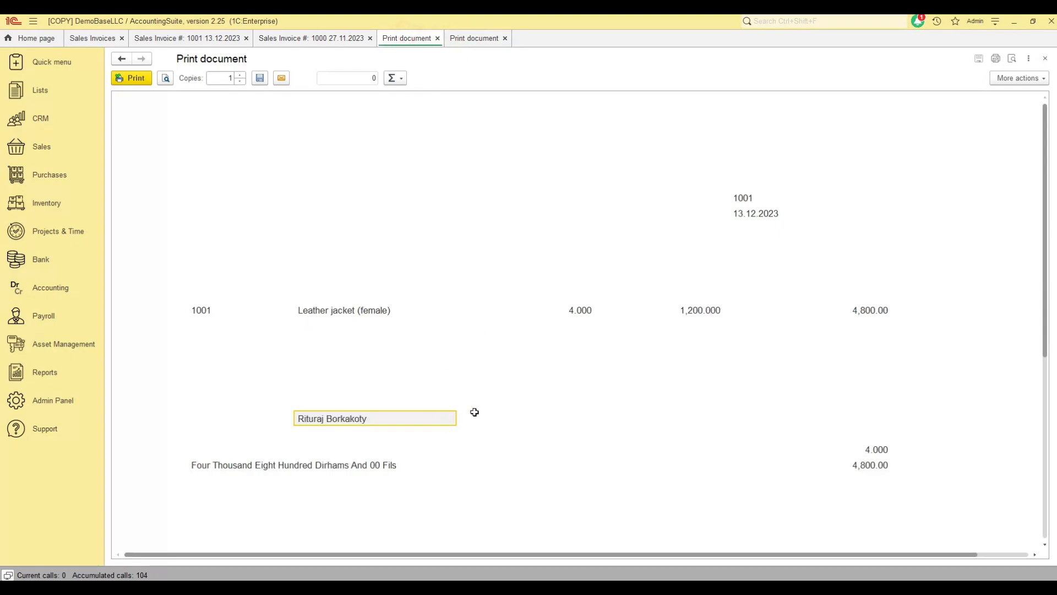
pyautogui.click(463, 38)
pyautogui.click(411, 39)
pyautogui.click(473, 38)
pyautogui.click(398, 39)
pyautogui.click(475, 39)
pyautogui.click(395, 40)
pyautogui.click(456, 40)
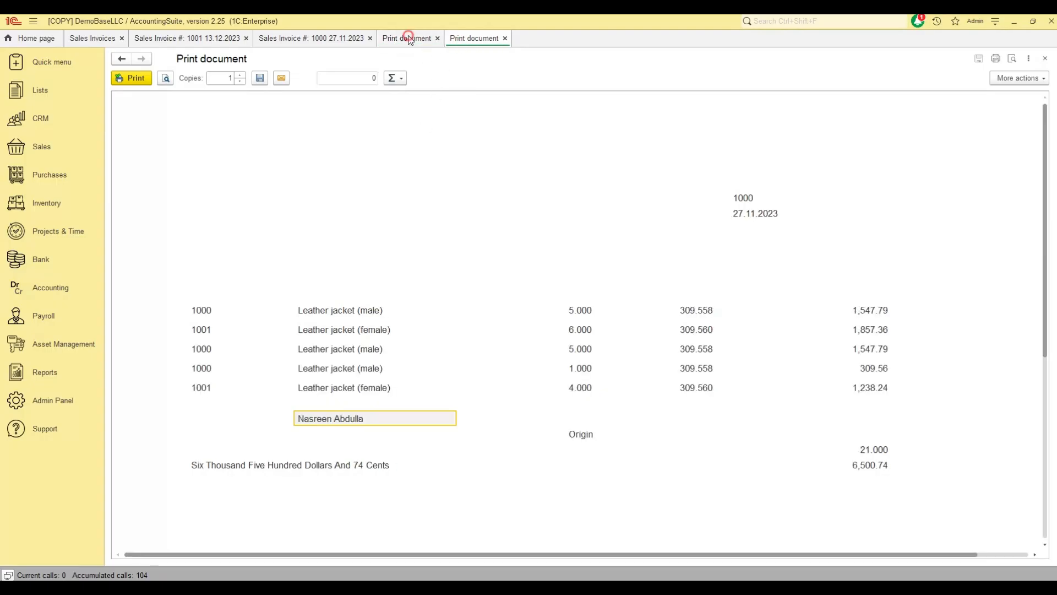
pyautogui.click(409, 39)
pyautogui.click(467, 39)
pyautogui.click(414, 40)
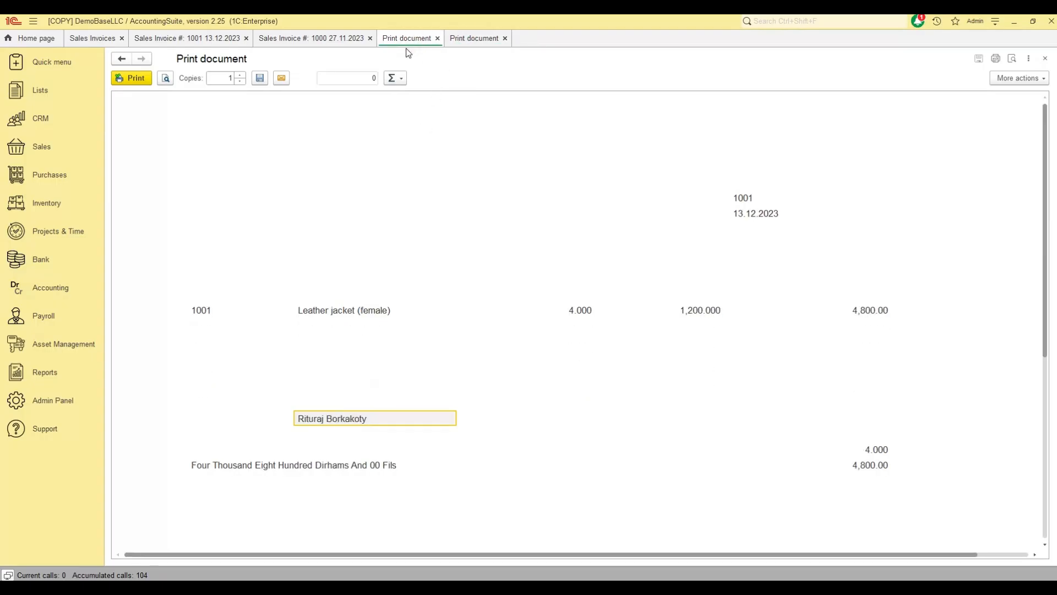